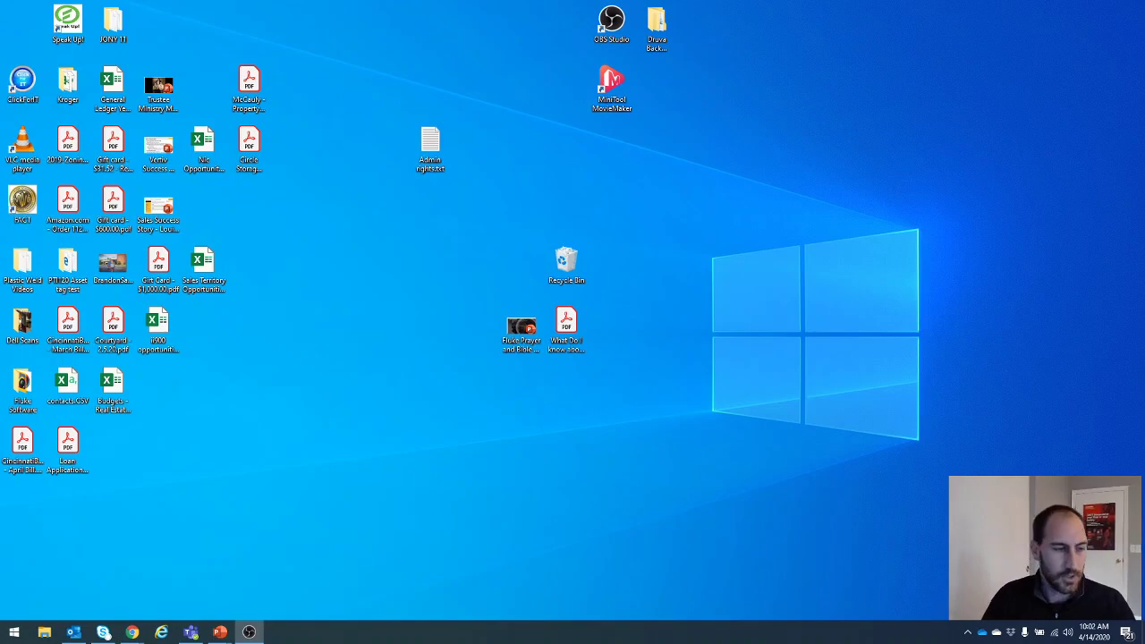
Browse to This PC > FLK-ii900 > User Data > Storage in File Explorer
left_click(44, 632)
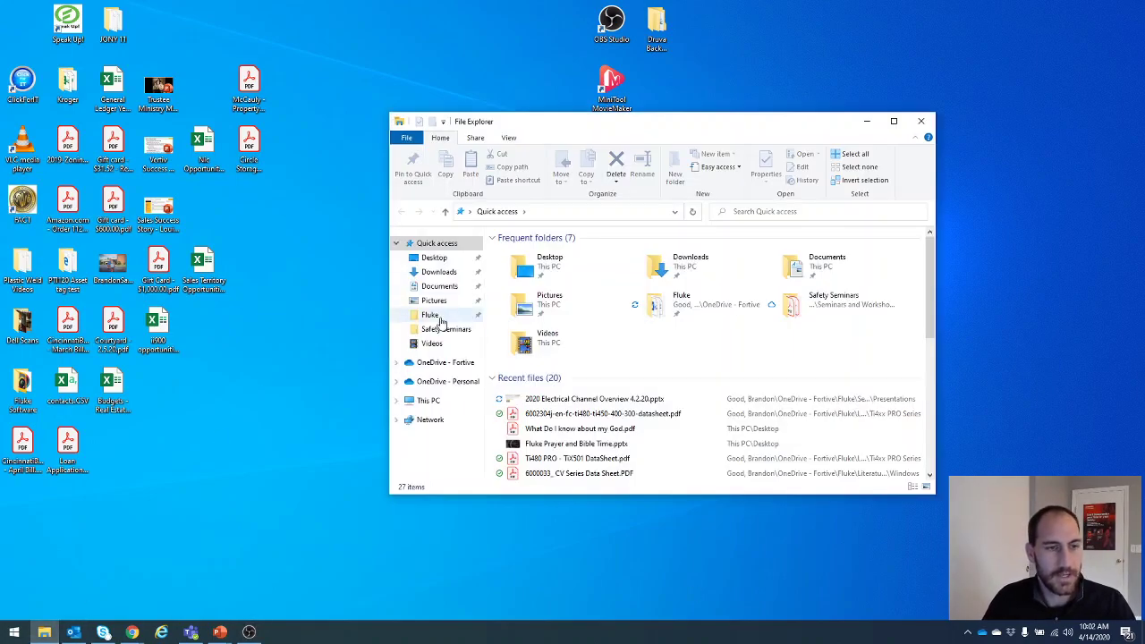
left_click(430, 401)
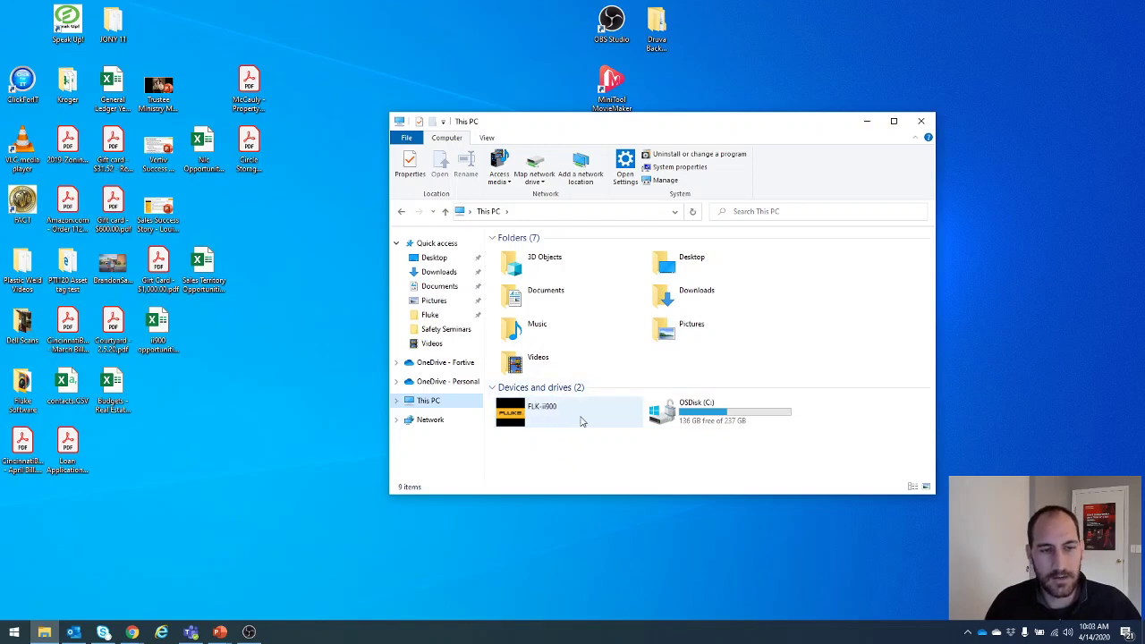
double_click(569, 416)
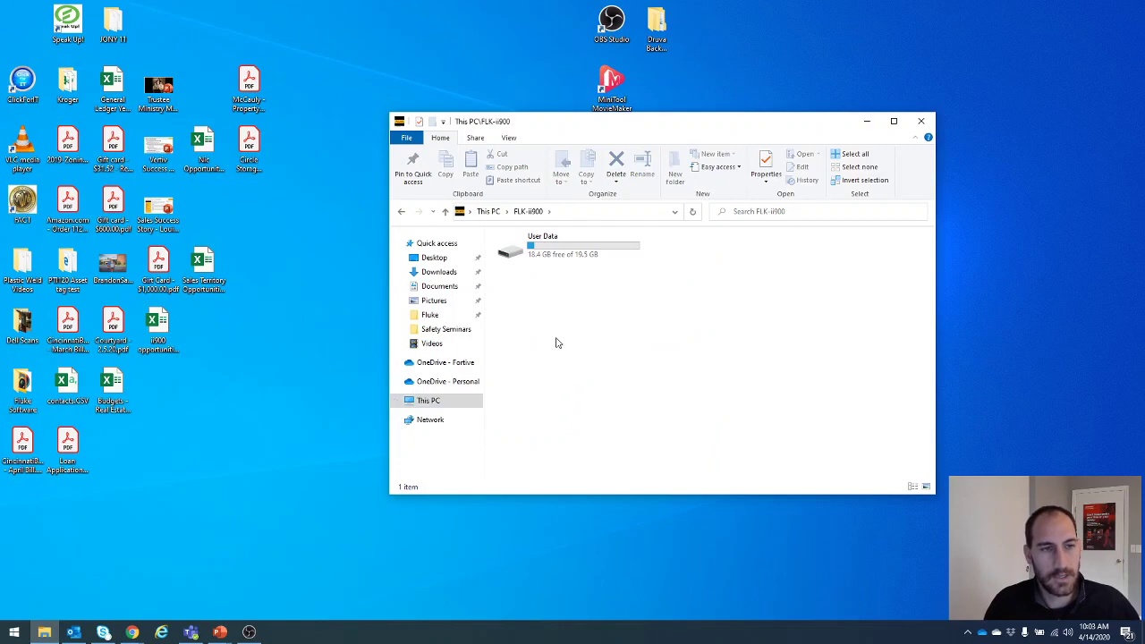
double_click(549, 247)
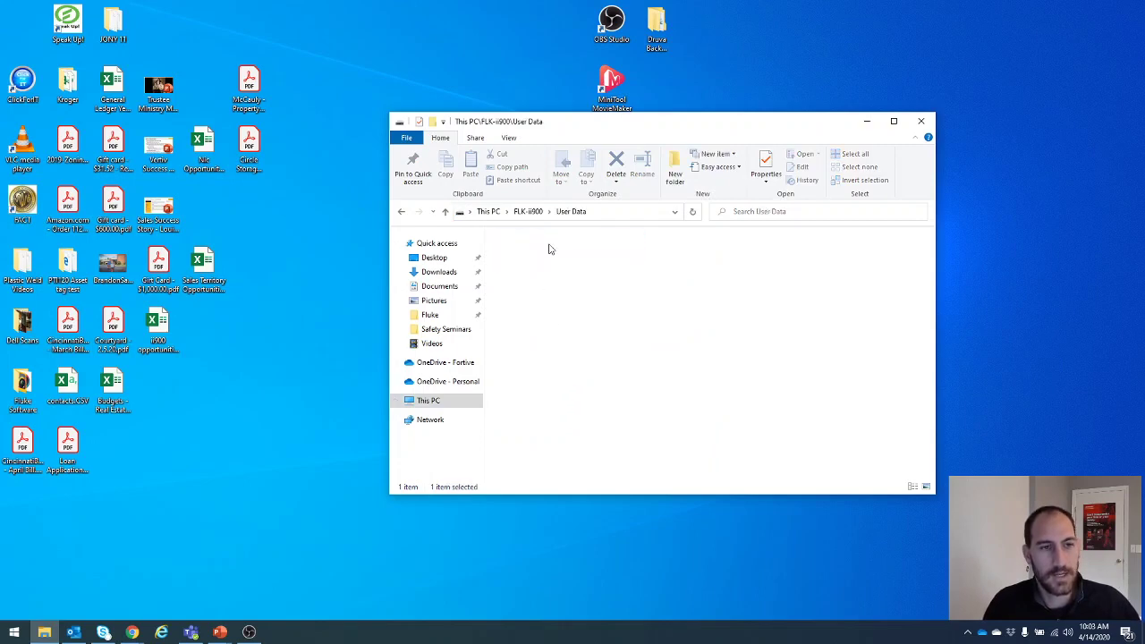
double_click(700, 281)
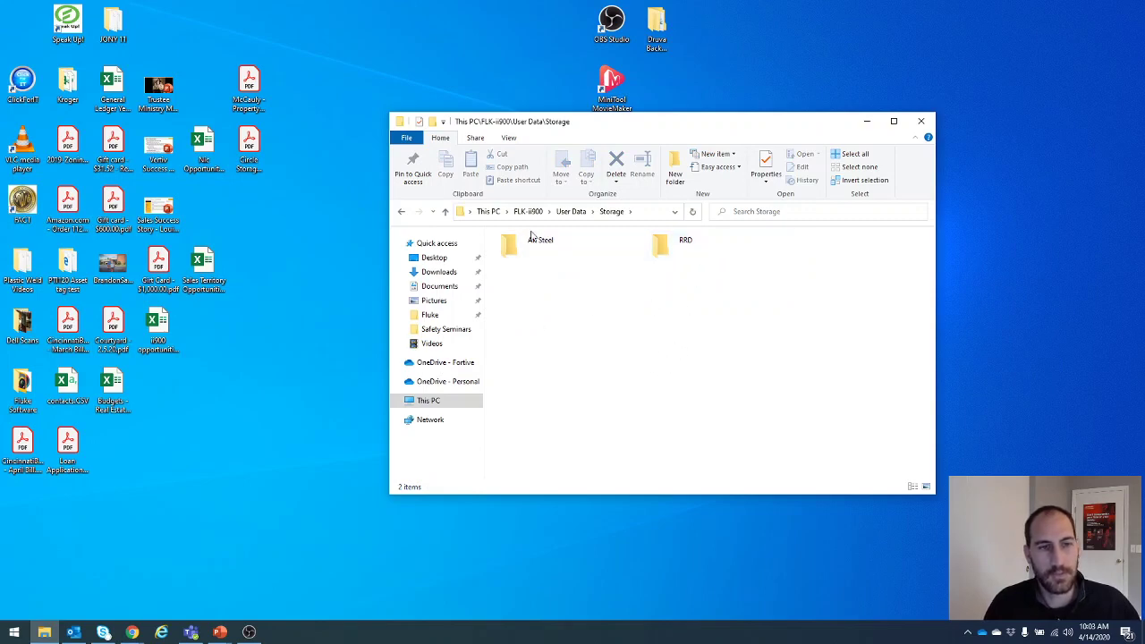
Open the RRD folder and select all files from RRD_0001.as2 through RRD_0031.jpg
double_click(722, 253)
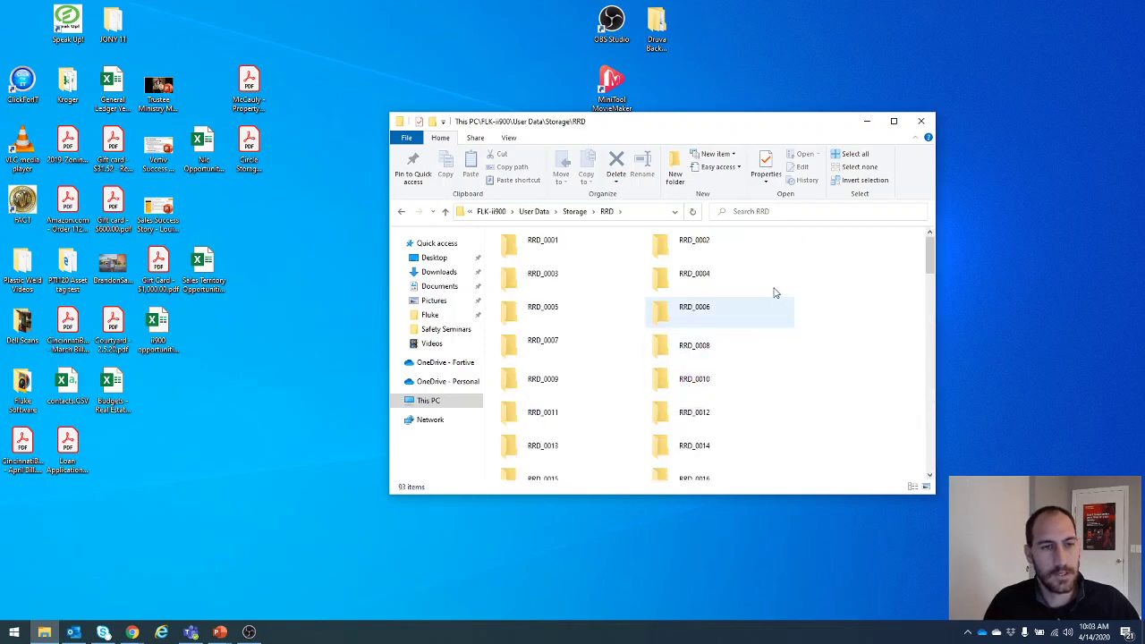
scroll(787, 380, "down", 10)
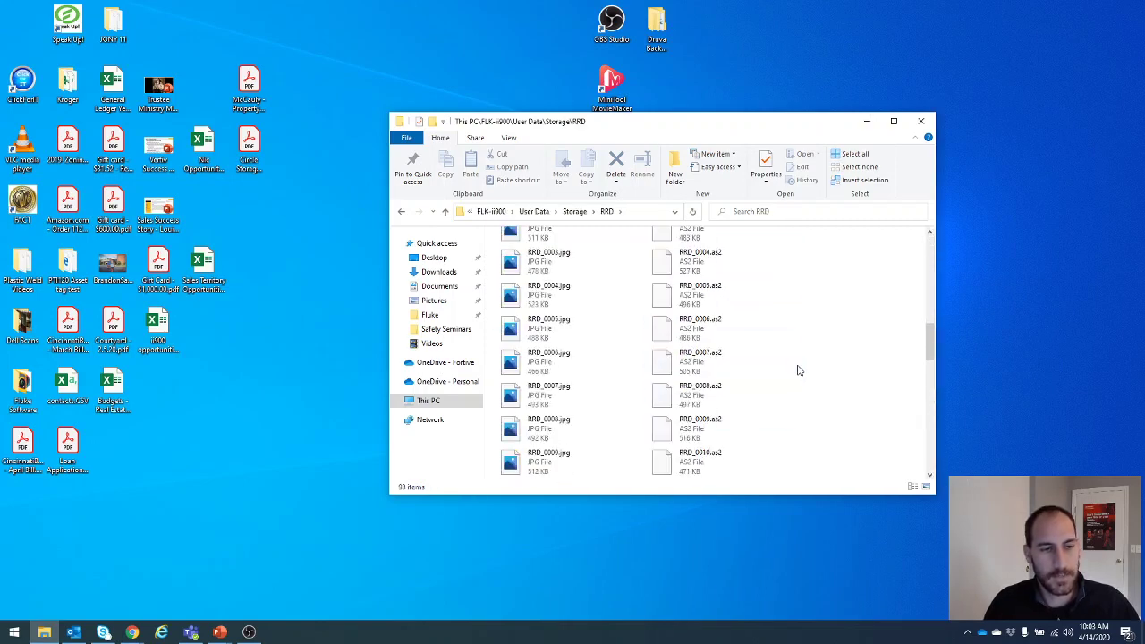
scroll(778, 353, "up", 2)
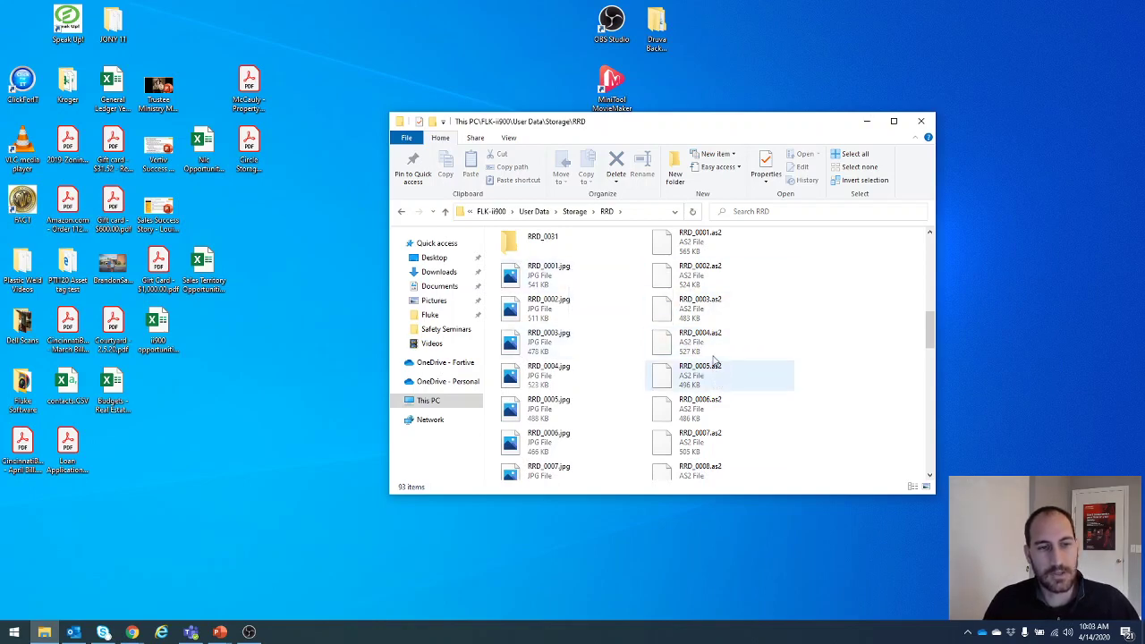
scroll(774, 300, "up", 3)
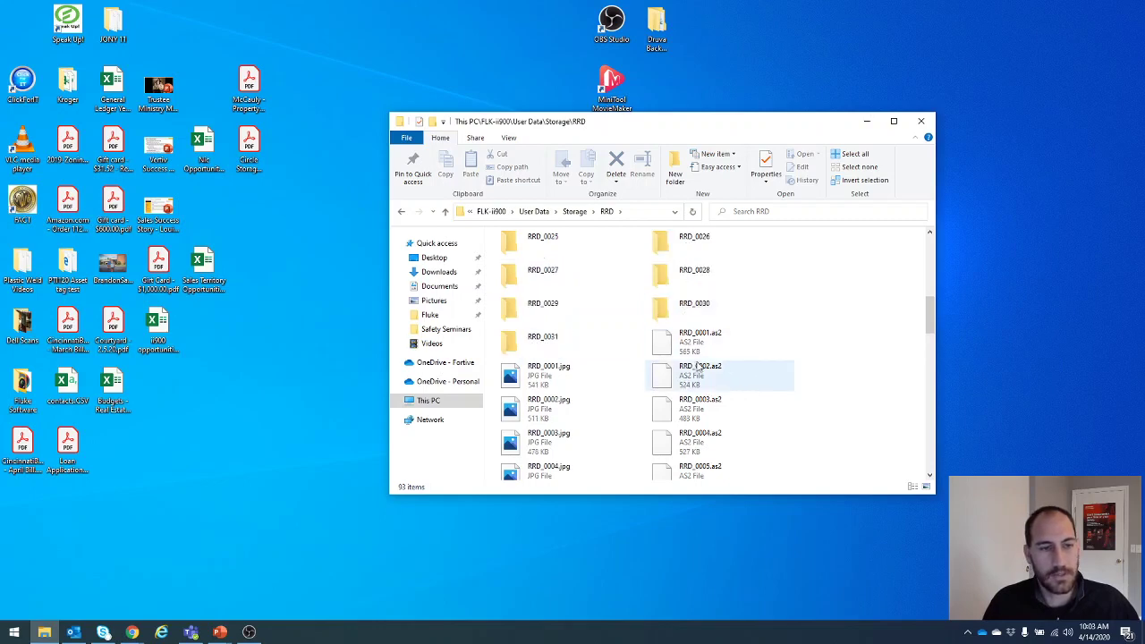
left_click(715, 346)
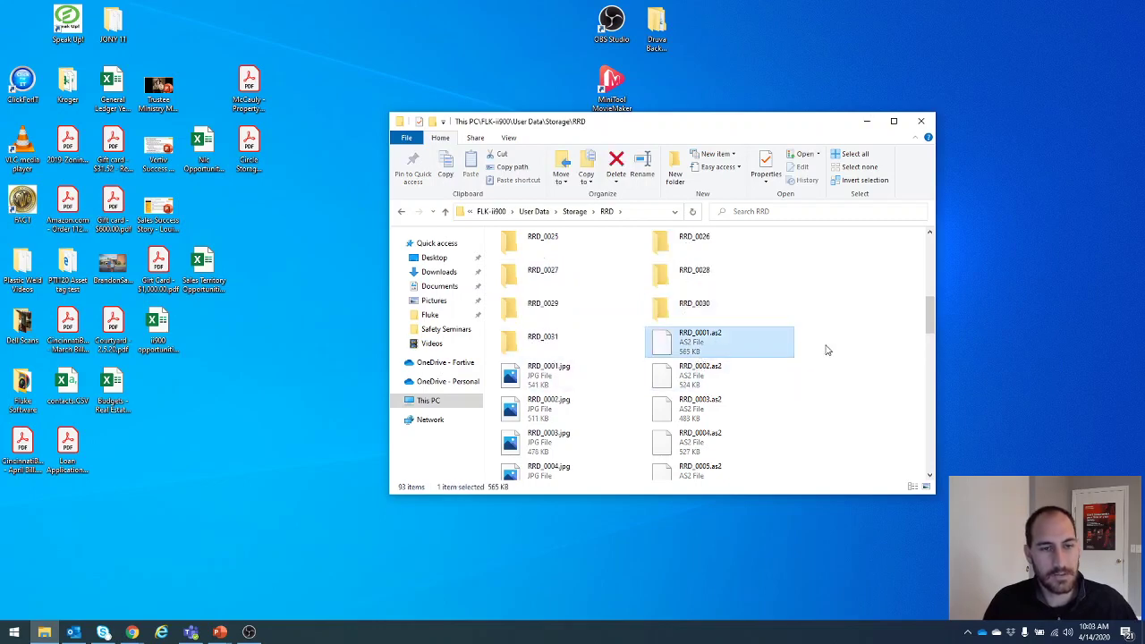
scroll(826, 348, "down", 9)
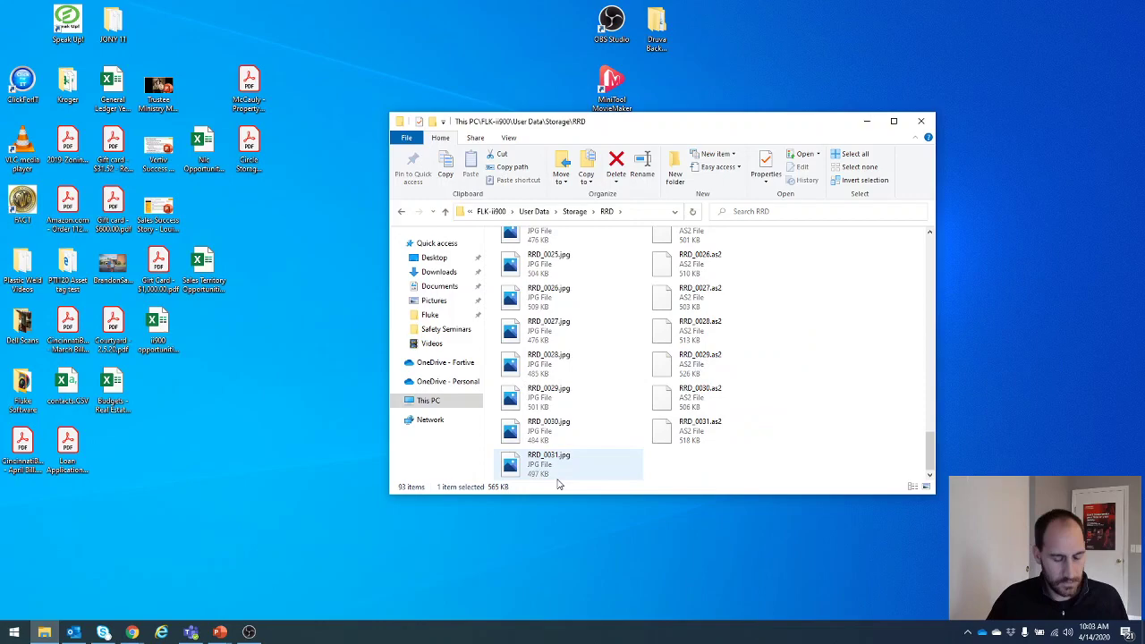
left_click(546, 467, "shift")
scroll(716, 430, "up", 8)
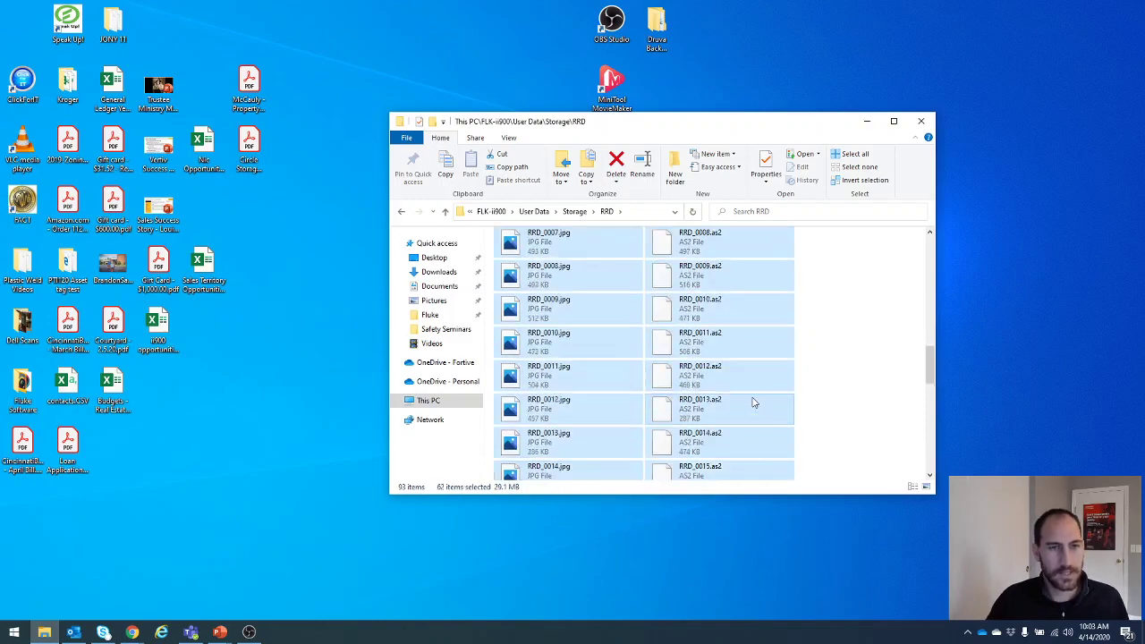
scroll(770, 385, "up", 3)
scroll(774, 368, "down", 4)
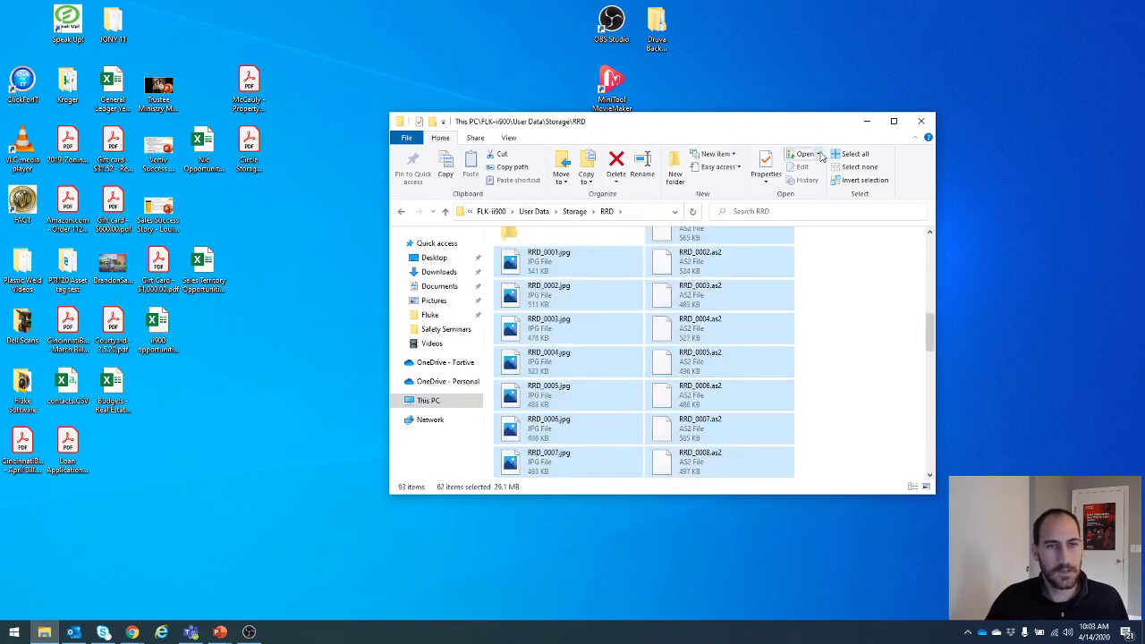
left_click_drag(803, 128, 539, 113)
Create a new folder on the desktop named 'ii900 test'
right_click(859, 217)
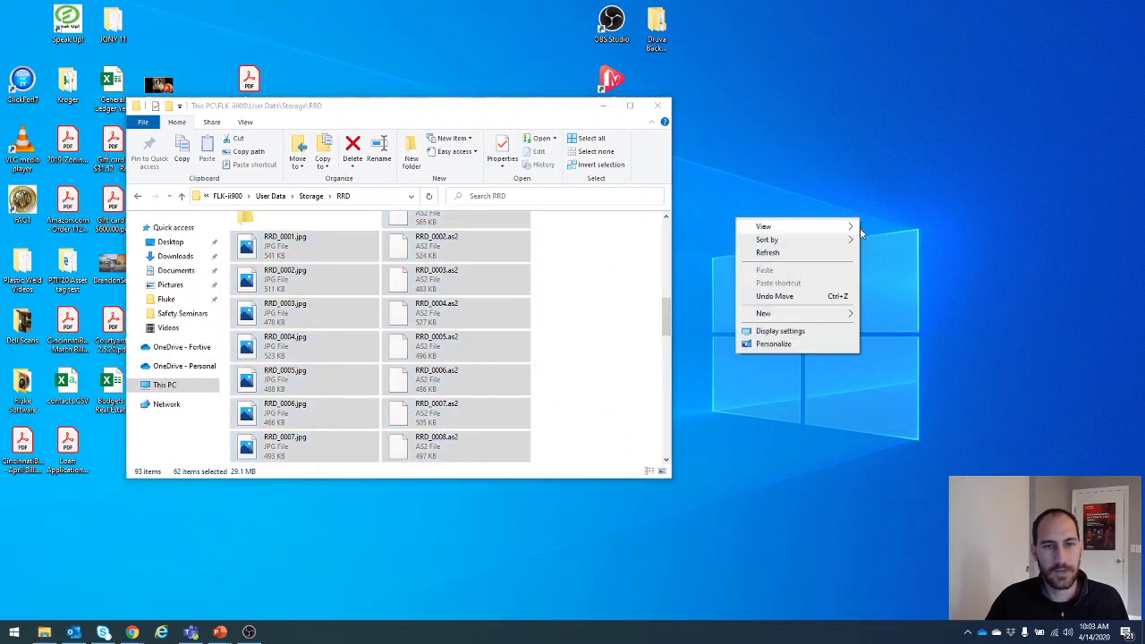
mouse_move(808, 313)
left_click(870, 315)
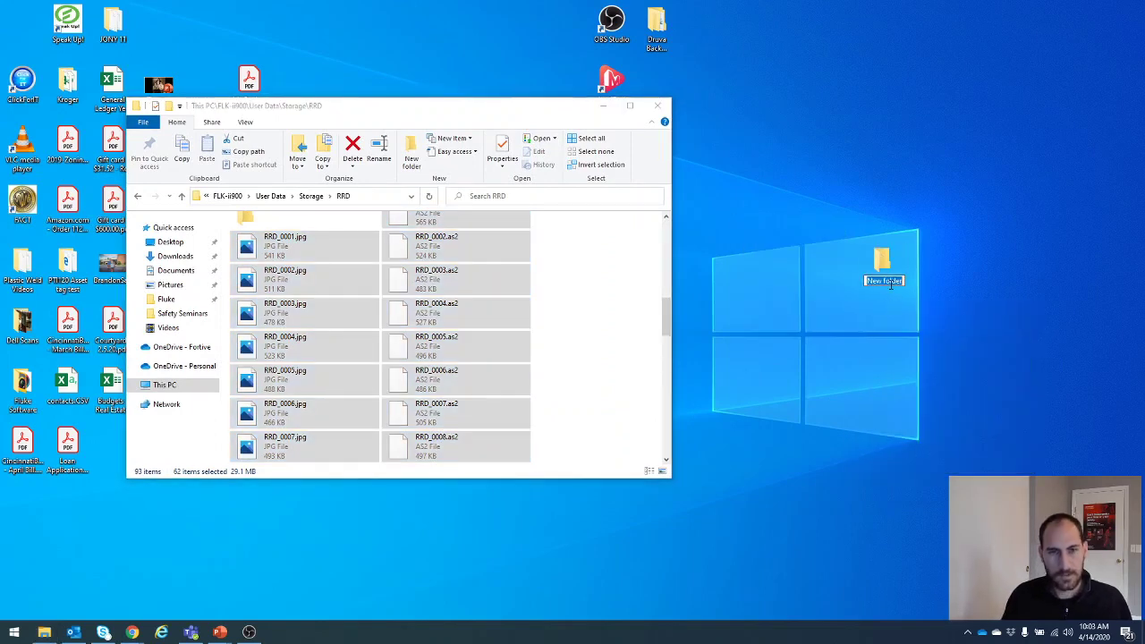
type("R900 test")
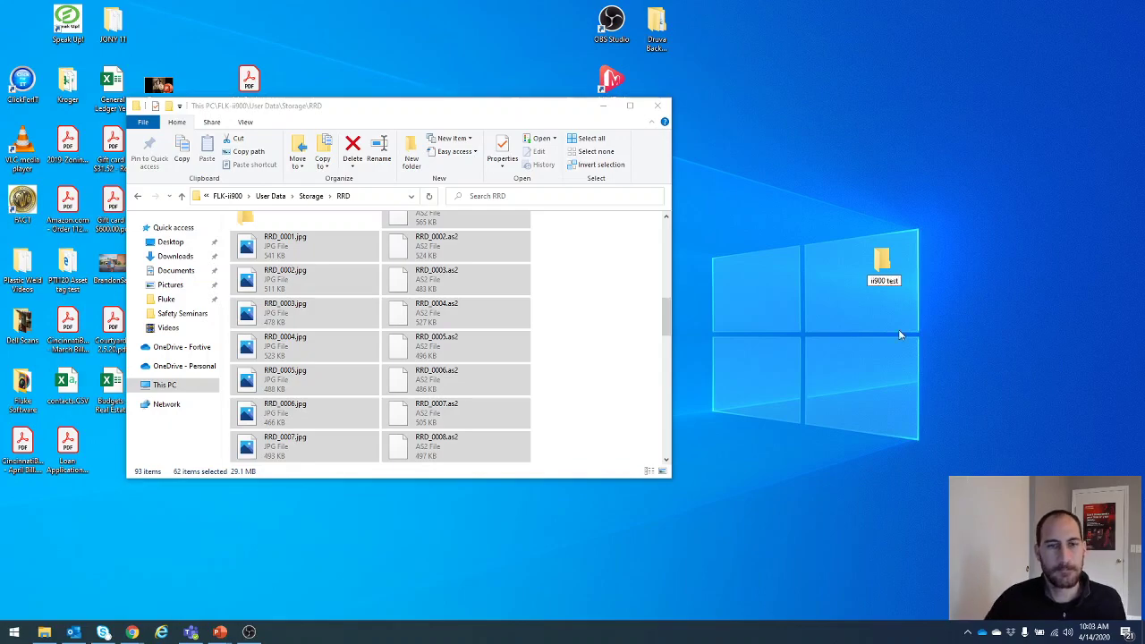
key("Return")
Copy the 62 selected RRD files into the ii900 test folder
double_click(881, 259)
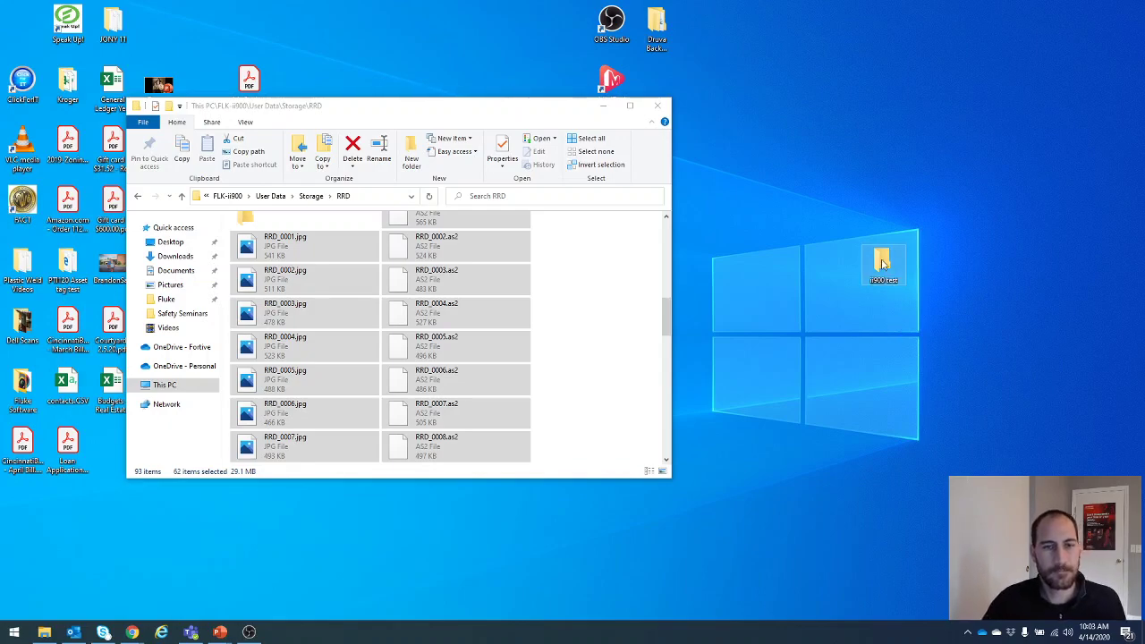
left_click_drag(461, 123, 1009, 106)
left_click_drag(488, 307, 971, 324)
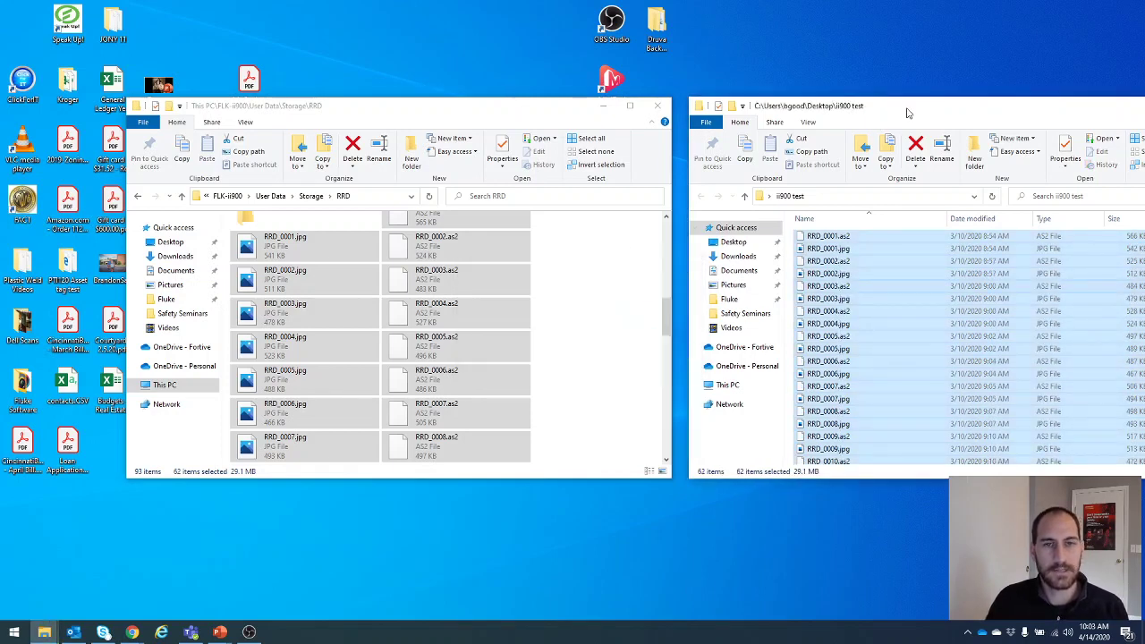
Sort ii900 test by Type so AS2 files come first, and minimize the RRD window
left_click_drag(939, 110, 553, 68)
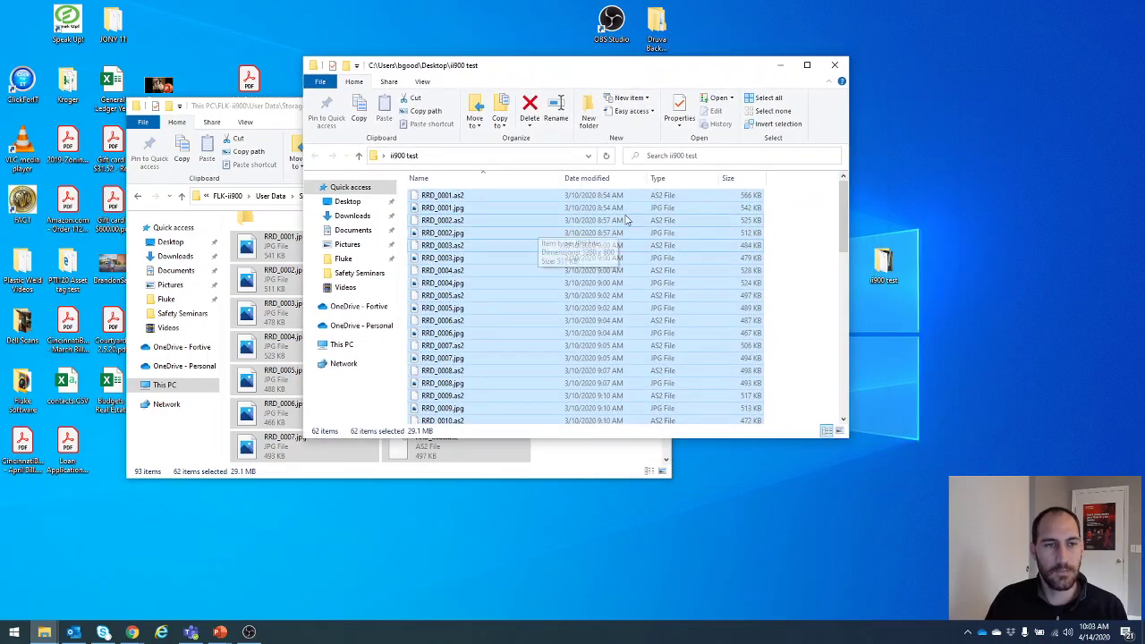
left_click(694, 184)
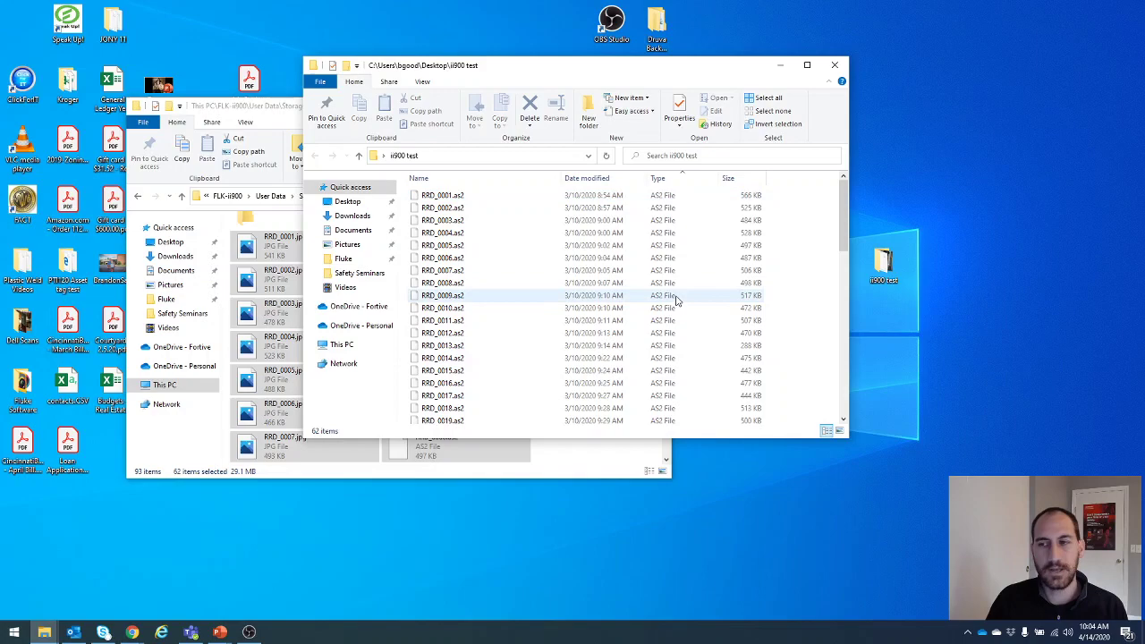
left_click(281, 108)
left_click_drag(281, 108, 284, 145)
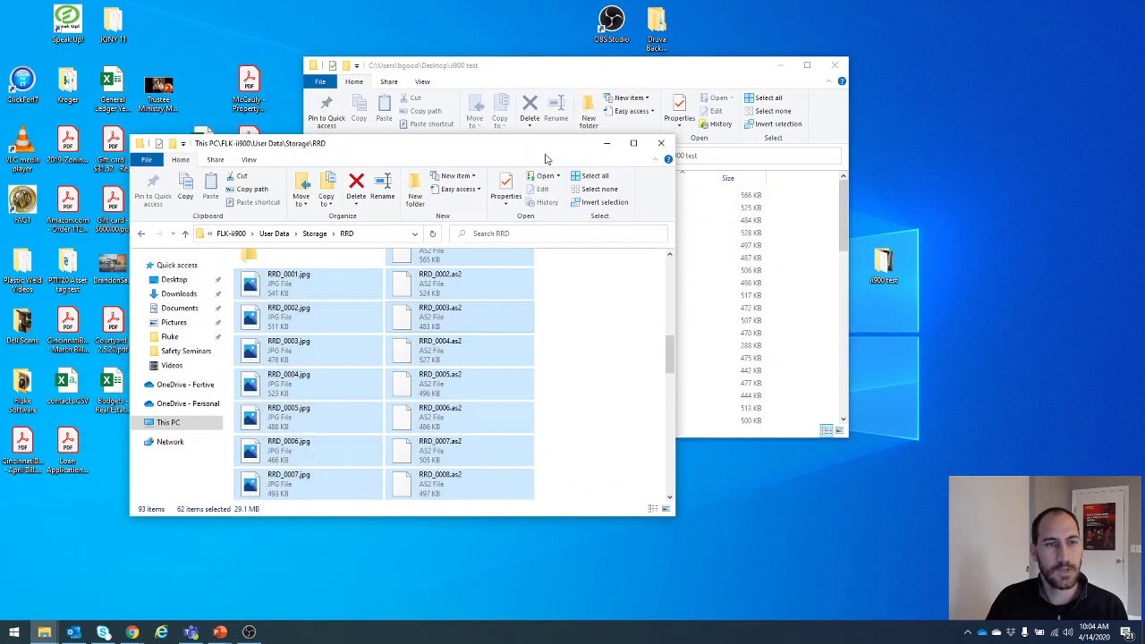
left_click(608, 146)
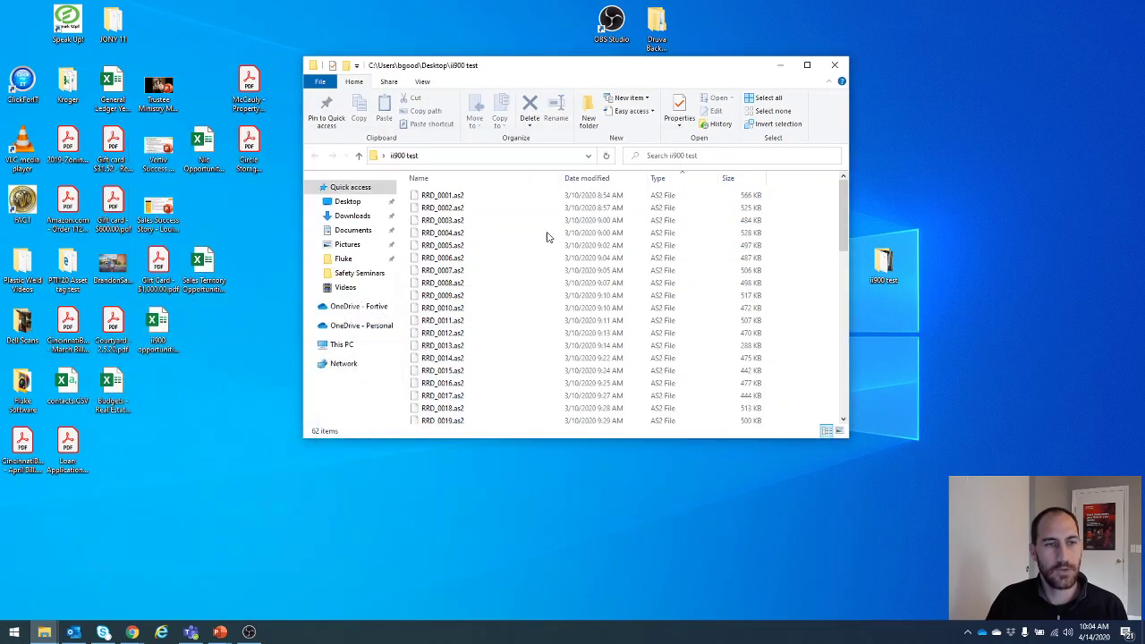
left_click(132, 633)
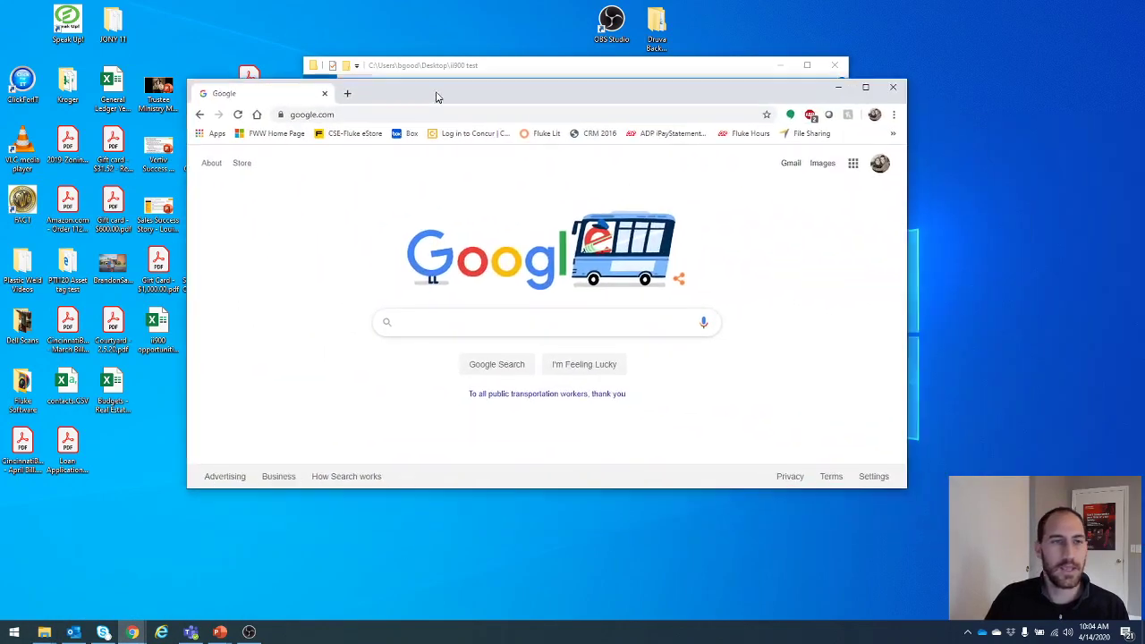
Load fluke.com in a maximized Chrome window and search the site for 'leakq'
double_click(435, 95)
left_click(345, 31)
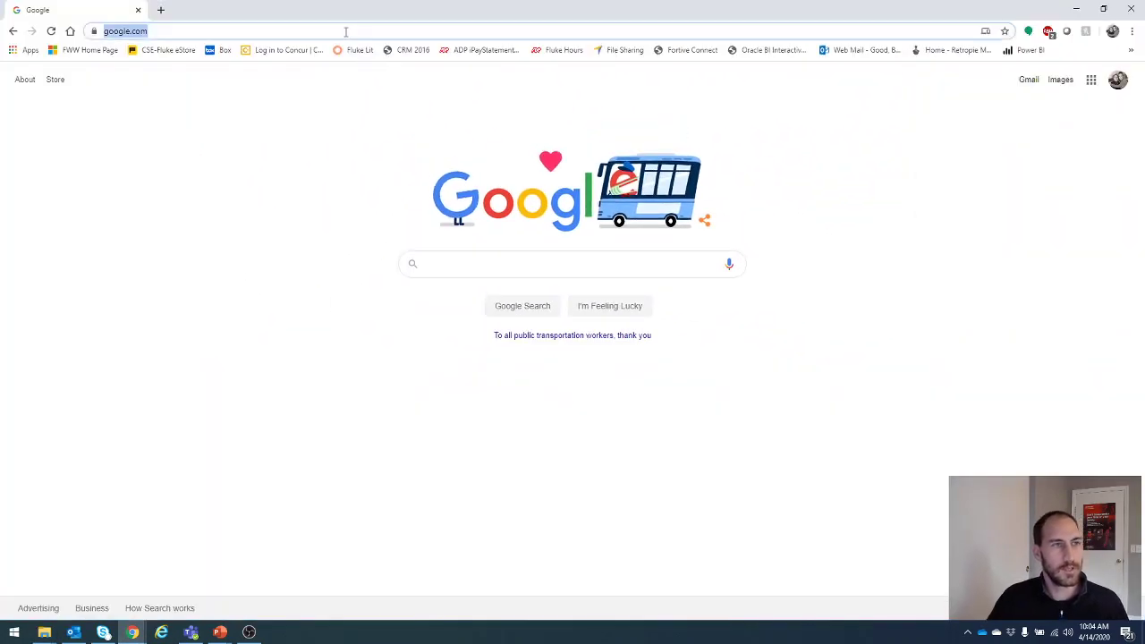
type("fluk")
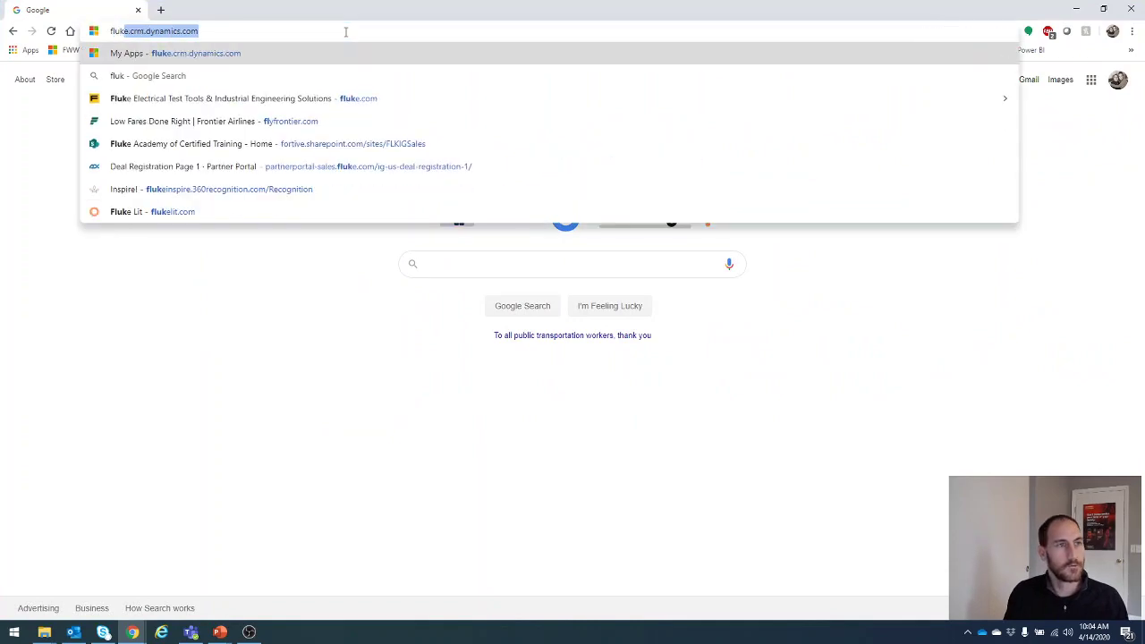
type("e.com")
key("Return")
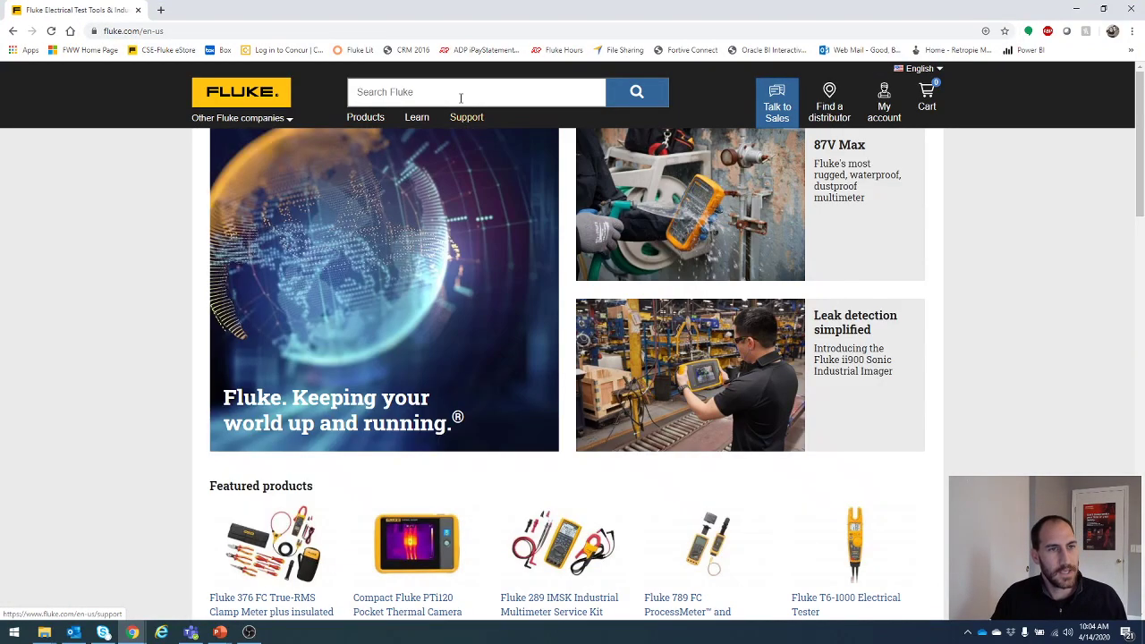
left_click(458, 93)
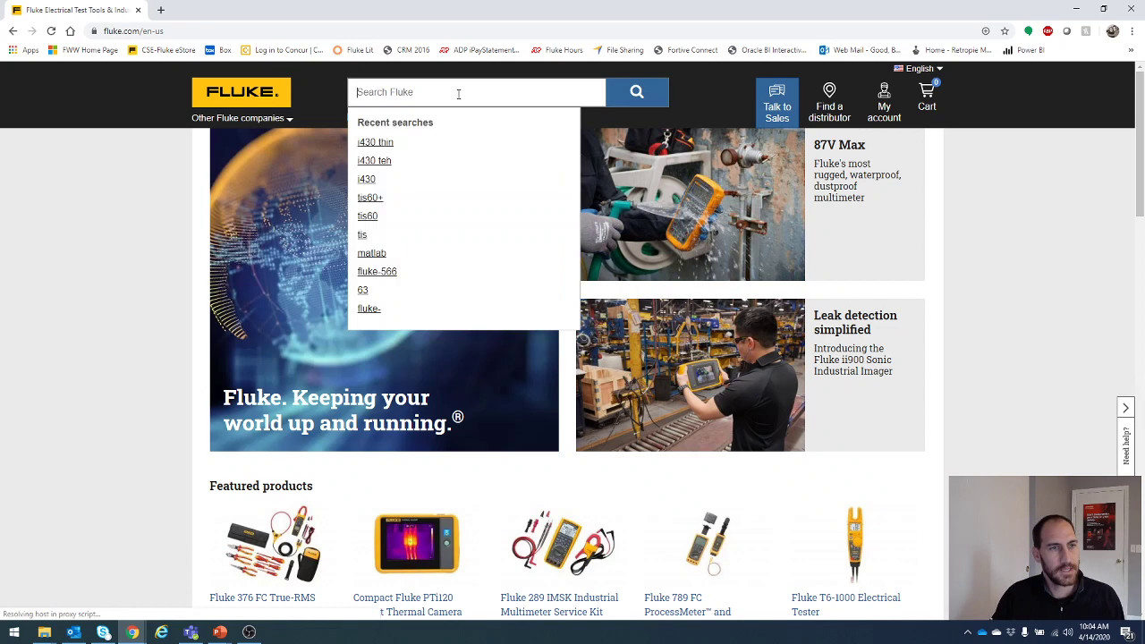
type("leak")
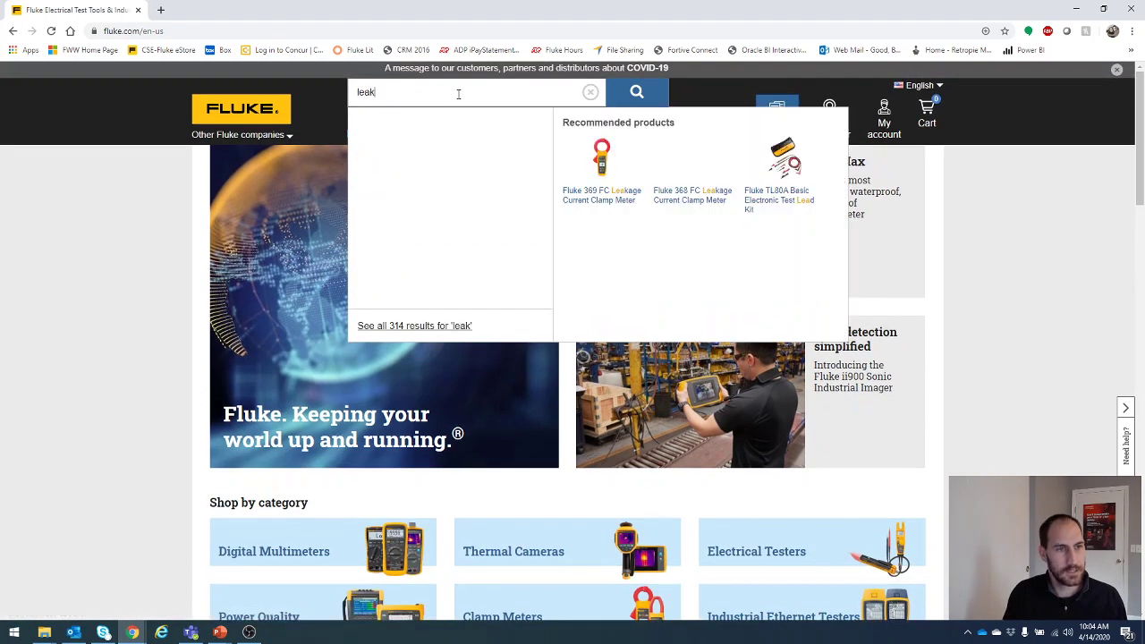
type("q")
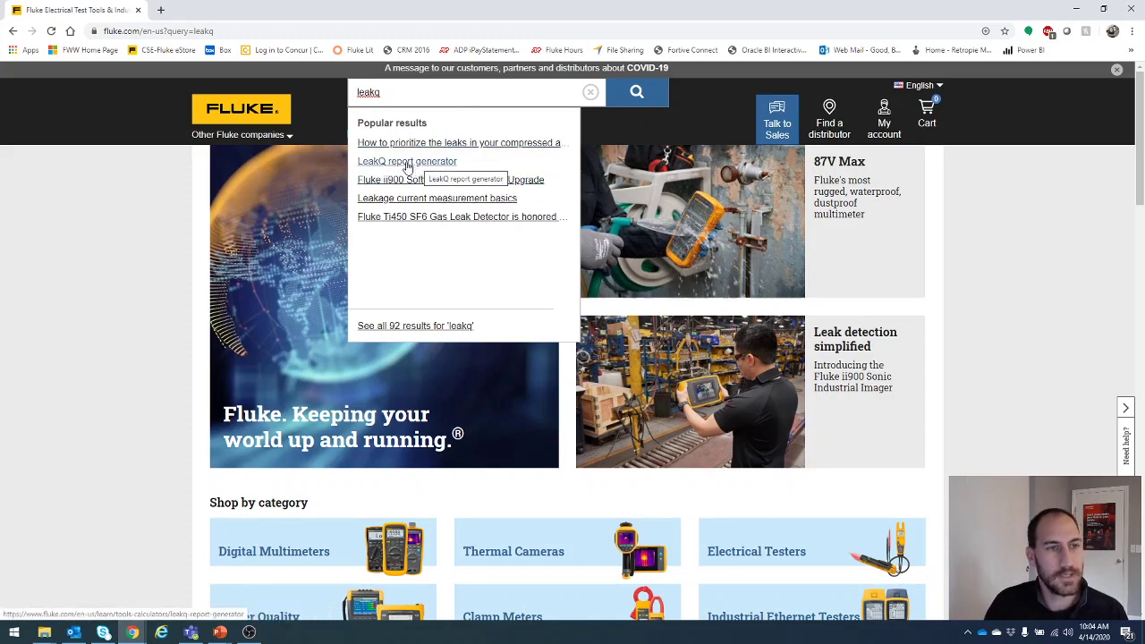
Open the LeakQ report generator suggestion and accept its terms of service
left_click(411, 168)
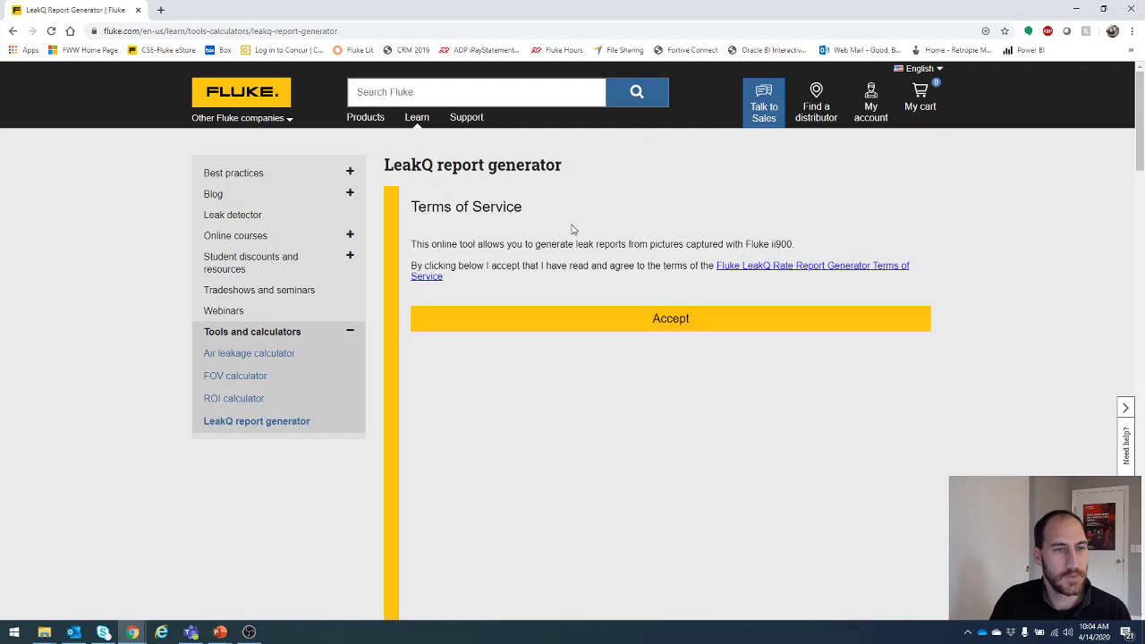
left_click(685, 326)
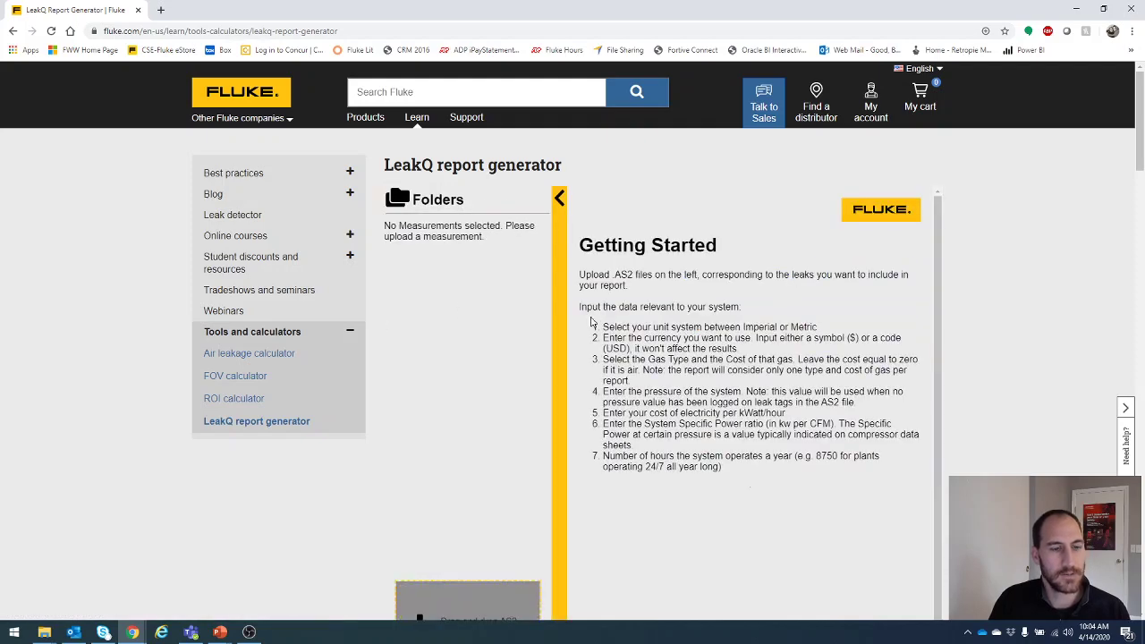
scroll(498, 480, "down", 3)
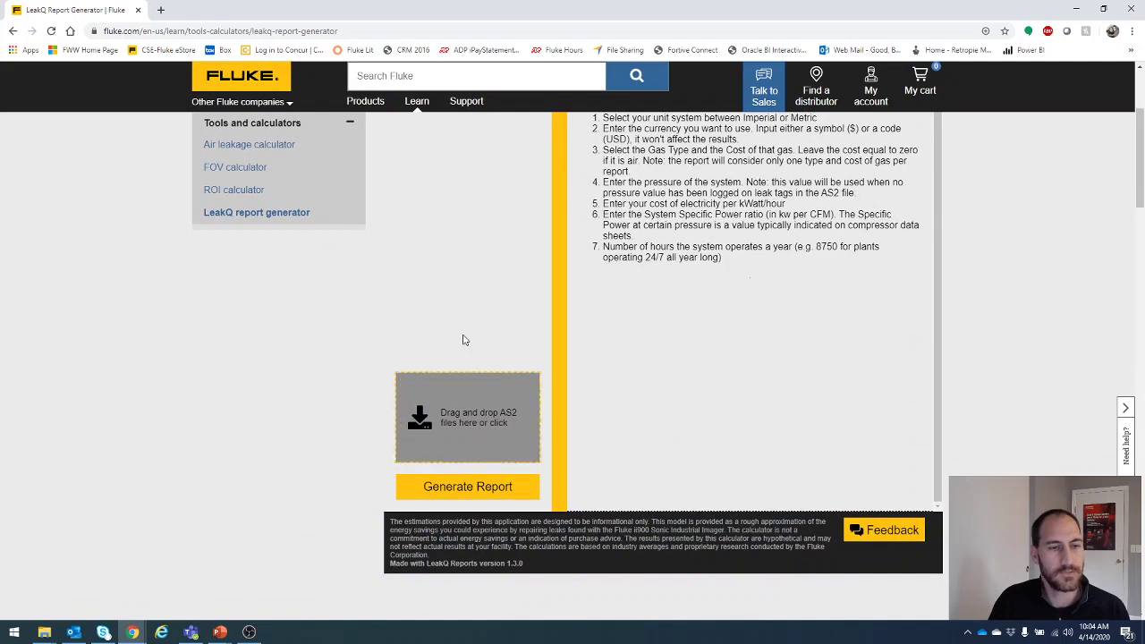
Drag RRD_0001.as2 through RRD_0004.as2 from ii900 test onto the generator's AS2 upload box
scroll(456, 333, "up", 1)
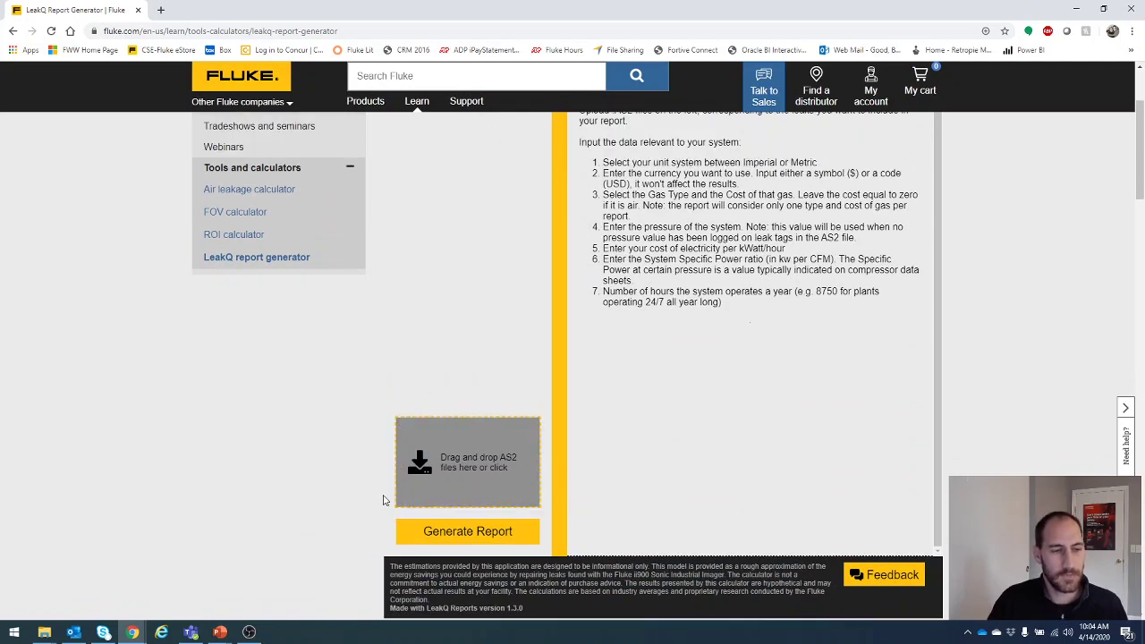
mouse_move(44, 633)
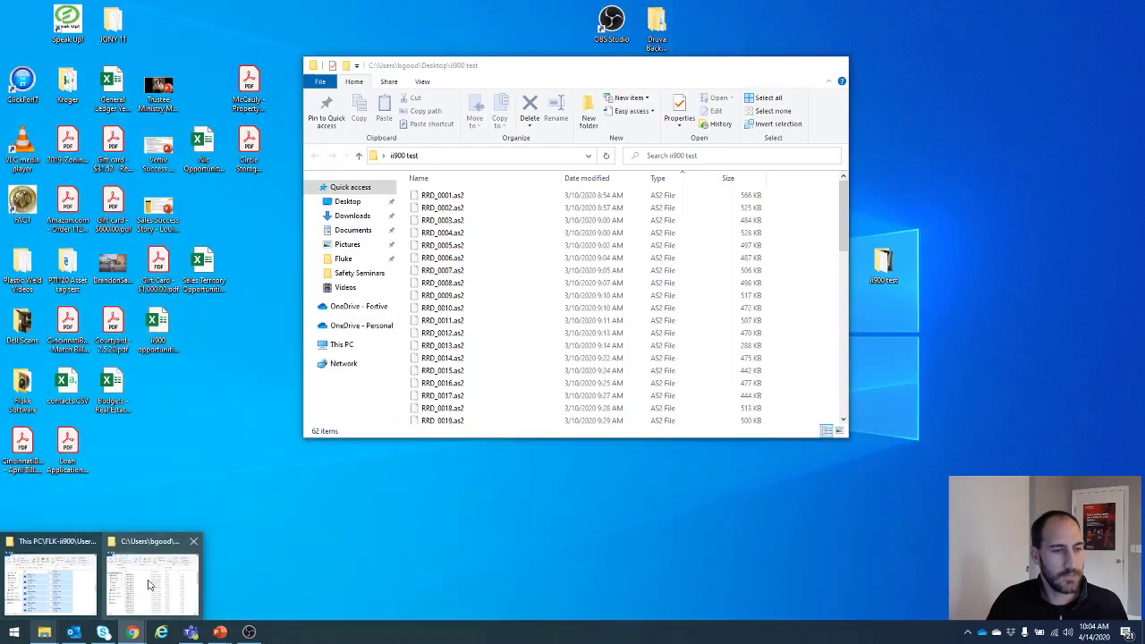
left_click(154, 584)
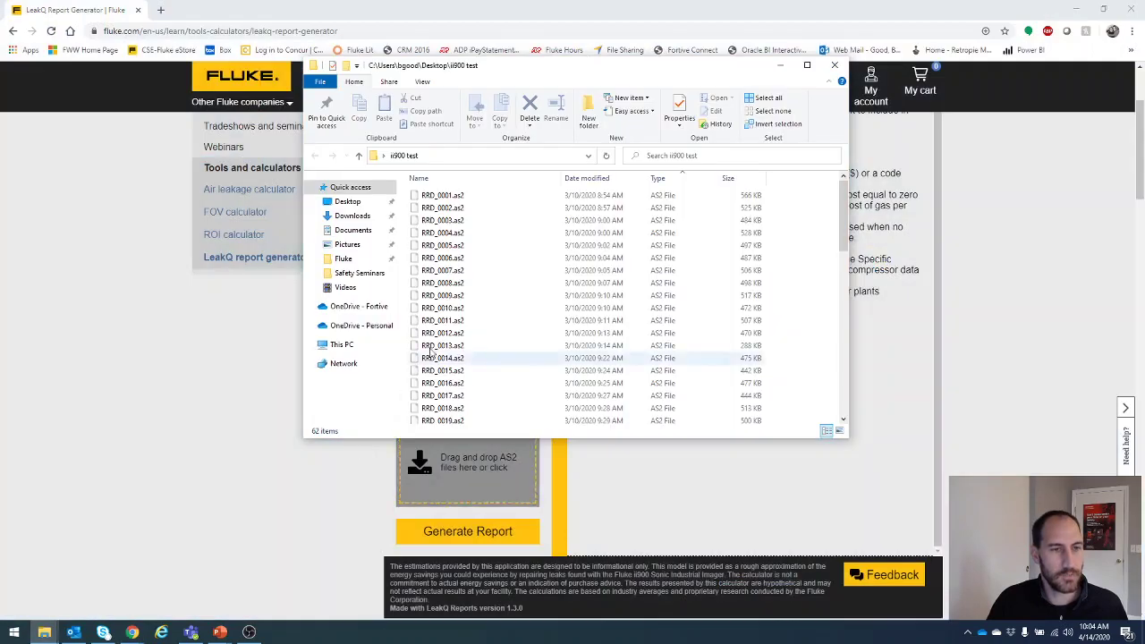
left_click(465, 195)
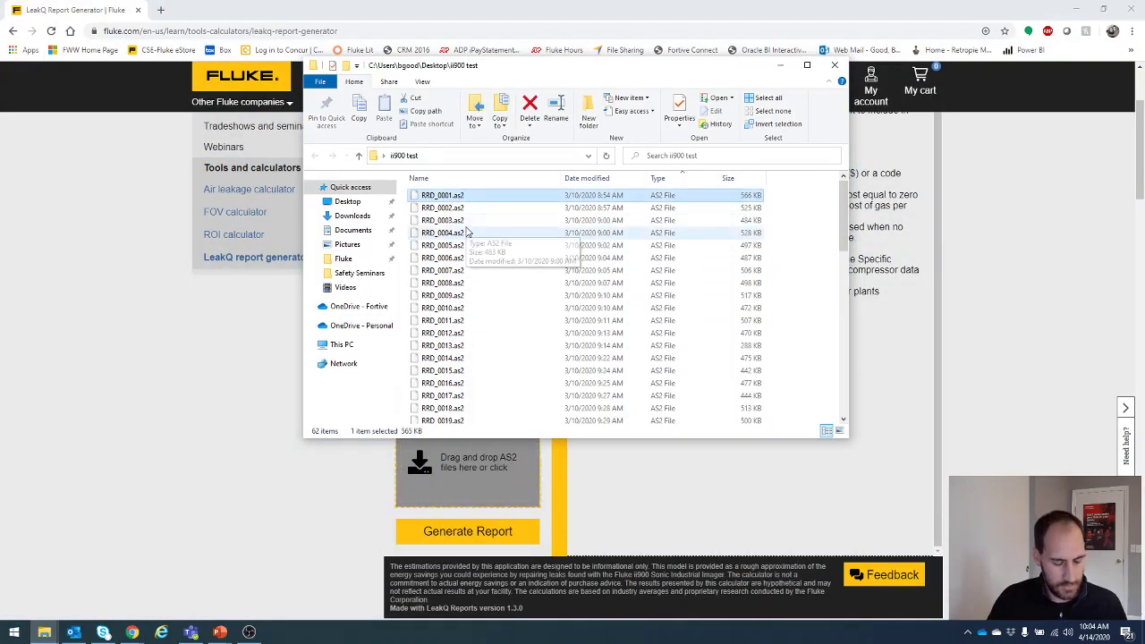
left_click(467, 233, "shift")
left_click_drag(501, 65, 772, 96)
left_click_drag(766, 240, 453, 476)
scroll(411, 311, "up", 1)
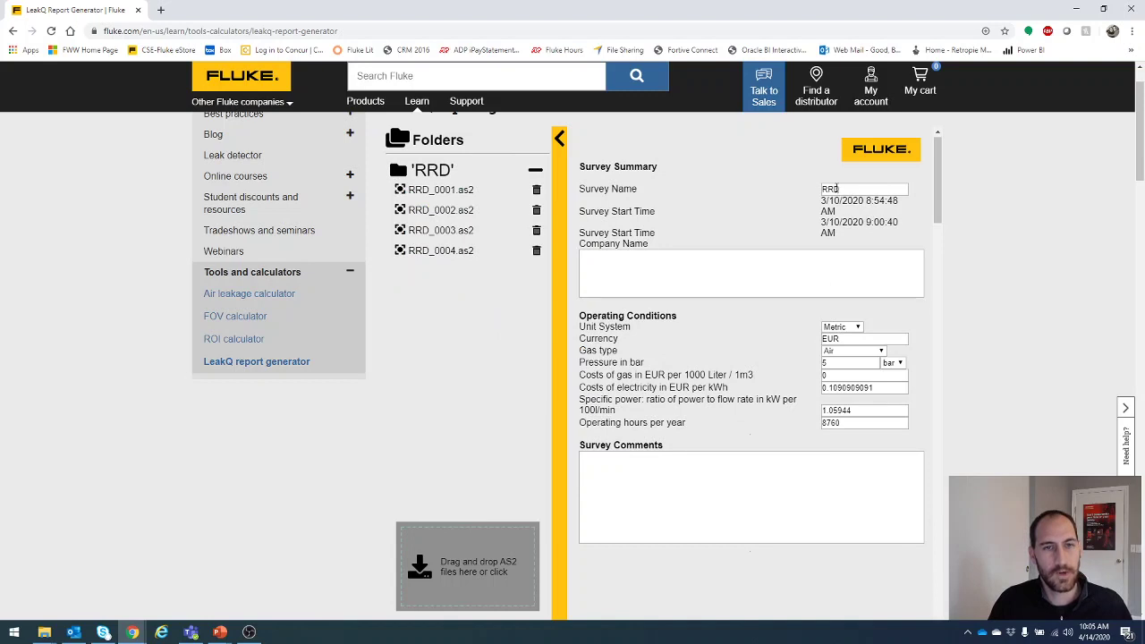
Switch the operating conditions' unit system to Imperial
scroll(857, 312, "down", 2)
left_click(845, 285)
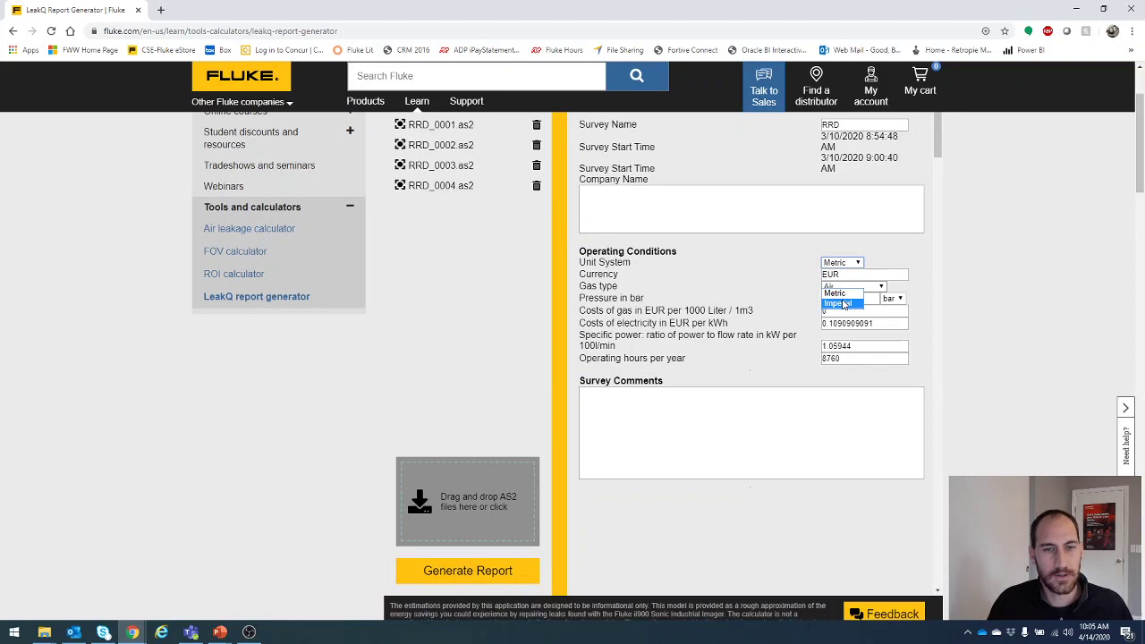
left_click(843, 305)
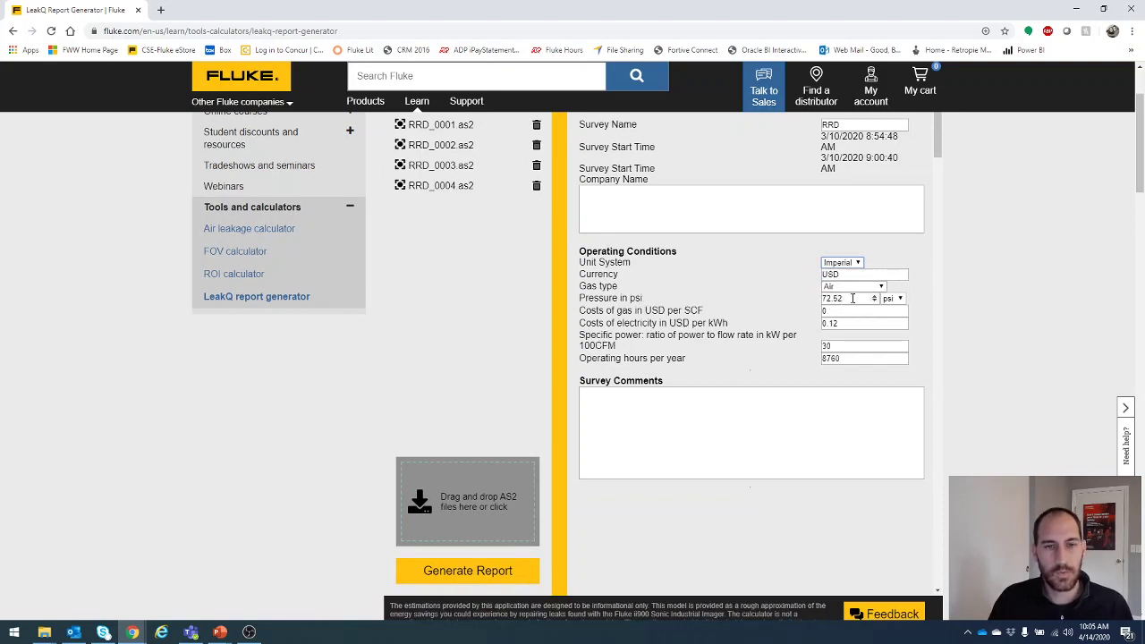
Set system pressure to 125 psi and electricity cost to 0.08 USD per kWh
left_click(852, 299)
key("BackSpace")
type("1")
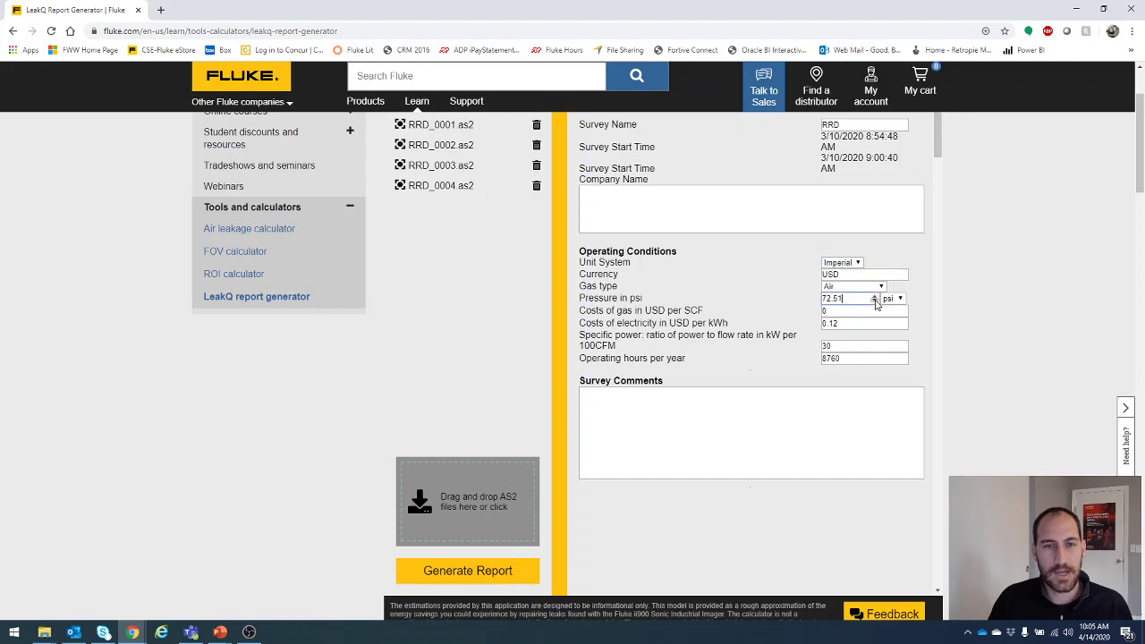
key("ctrl+a")
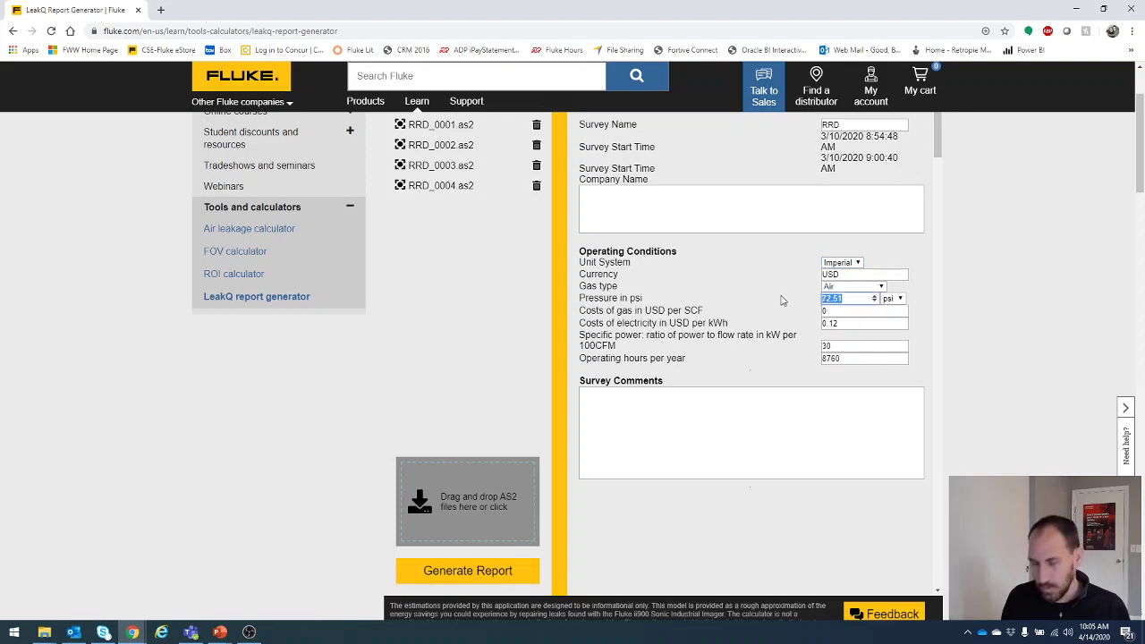
type("125")
left_click(988, 309)
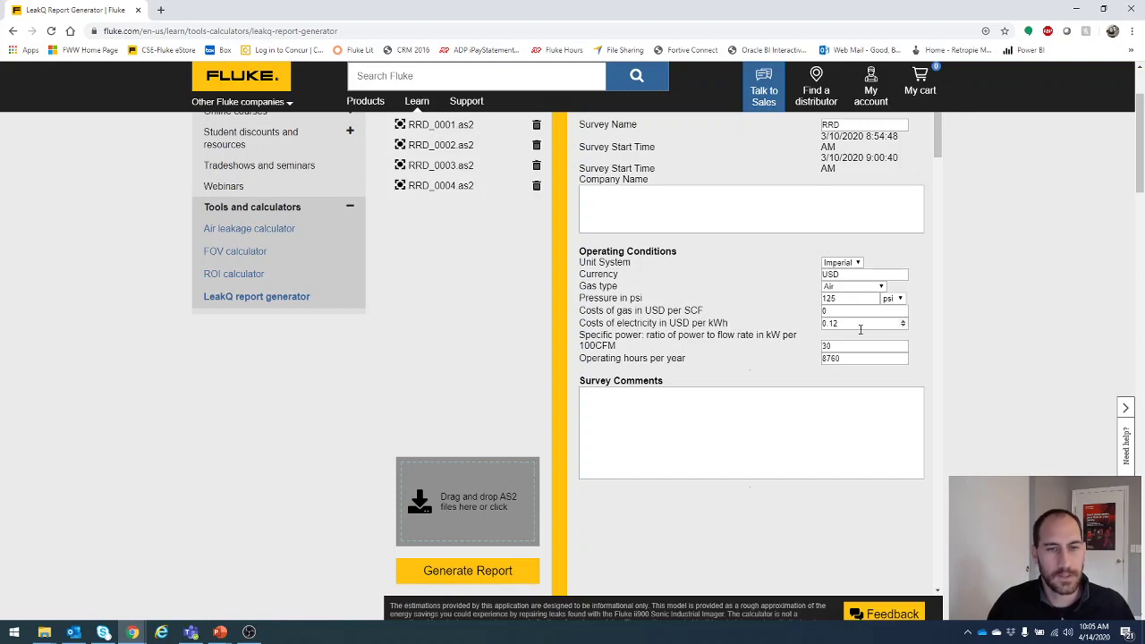
left_click_drag(859, 321, 831, 326)
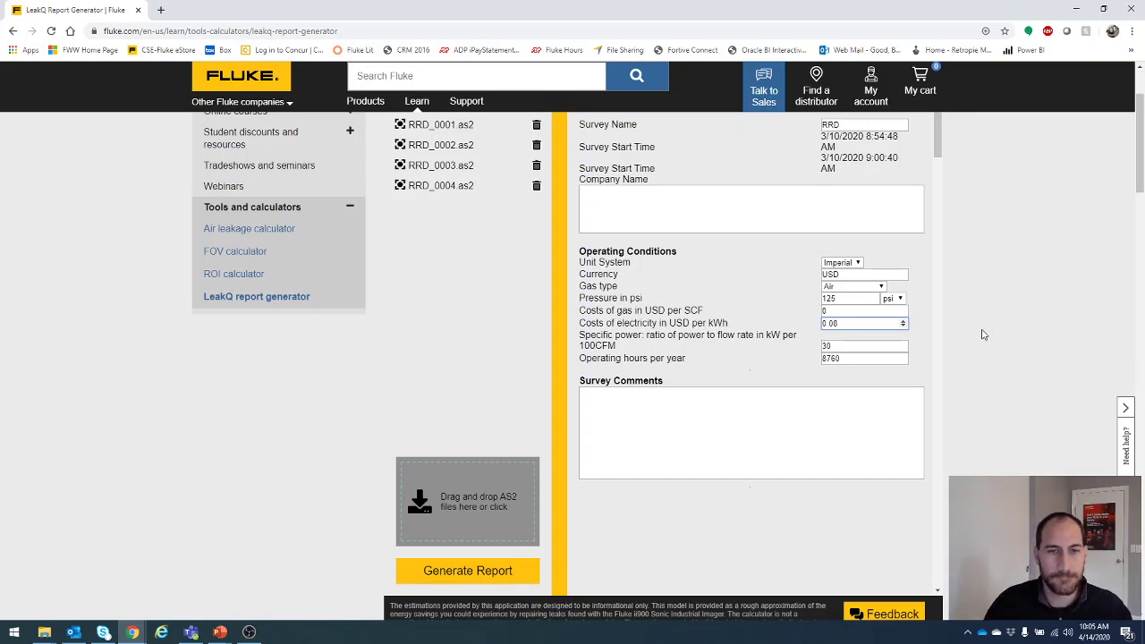
left_click(781, 309)
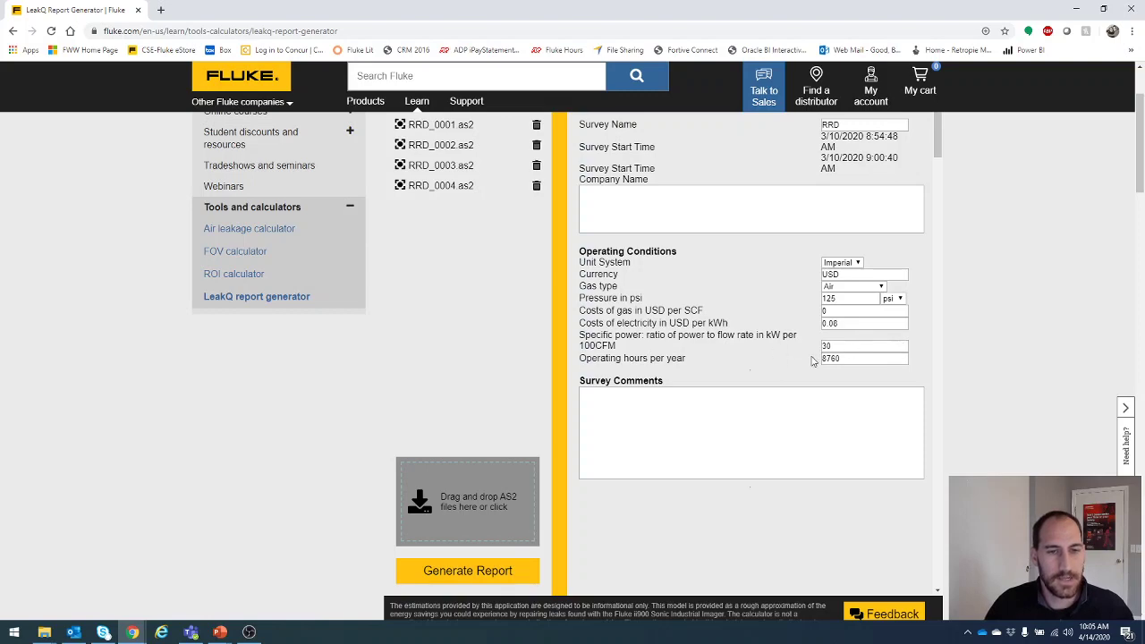
scroll(809, 362, "down", 3)
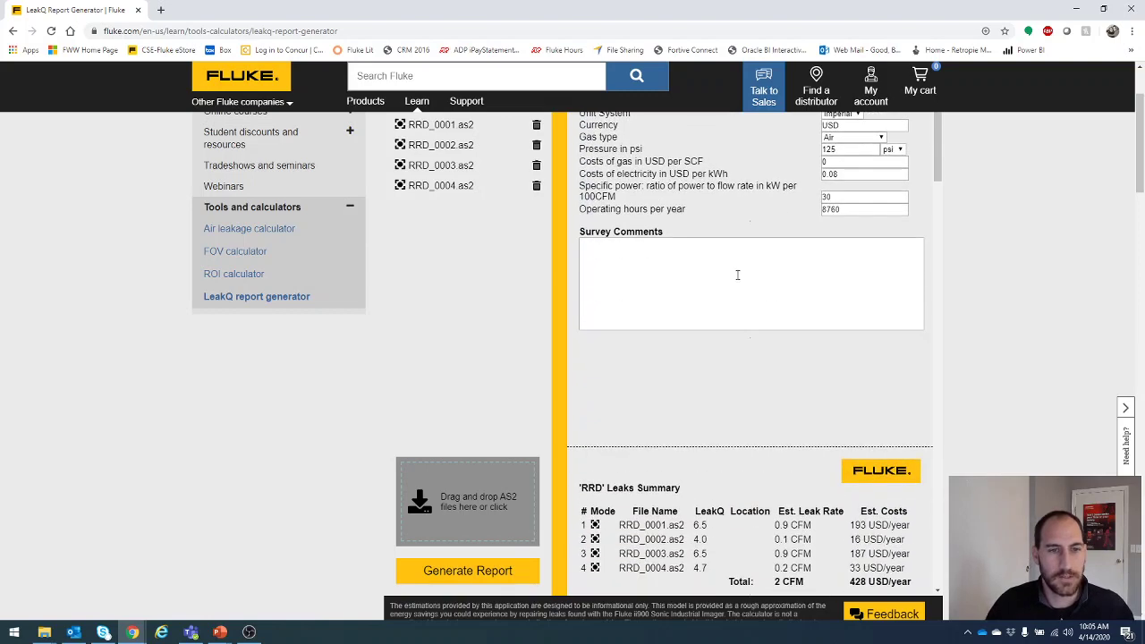
scroll(738, 274, "down", 2)
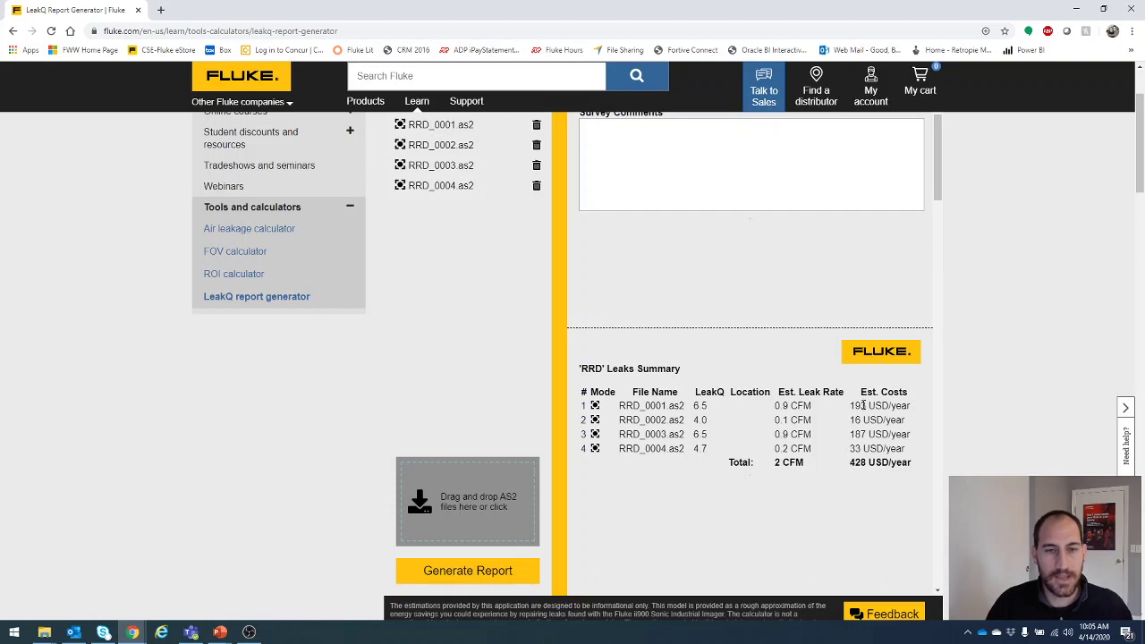
scroll(857, 404, "down", 1)
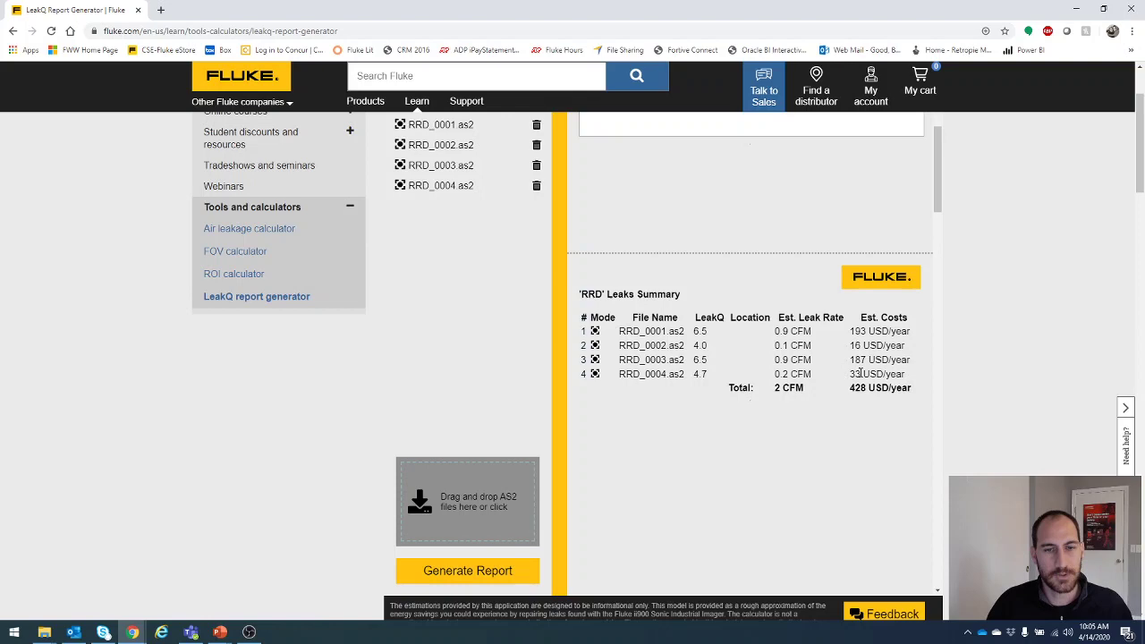
scroll(746, 483, "down", 5)
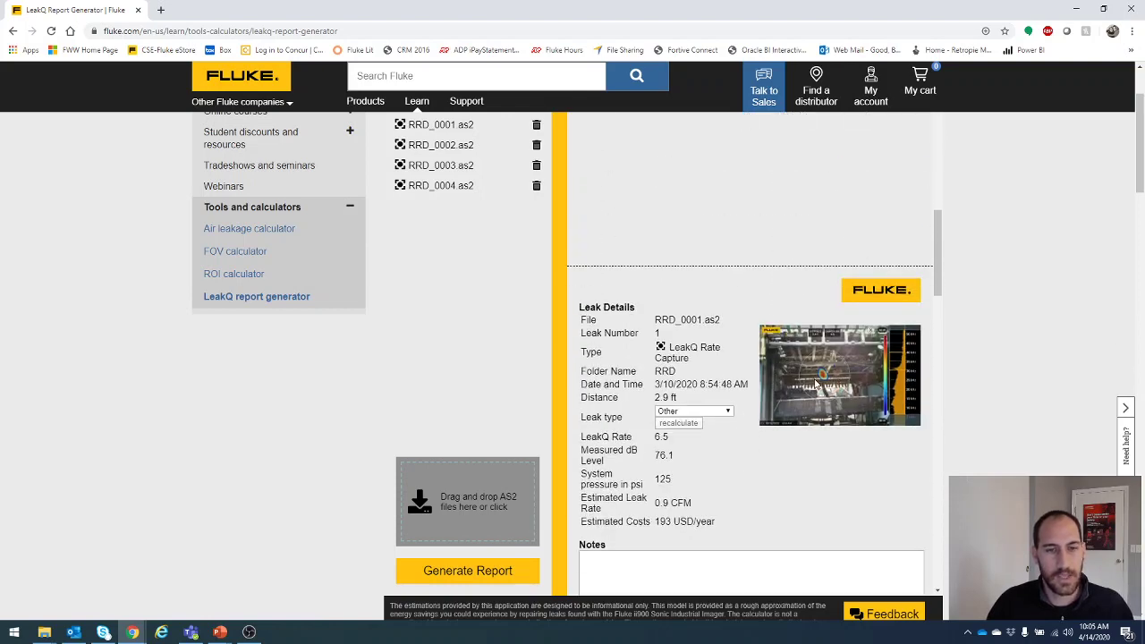
scroll(794, 466, "down", 12)
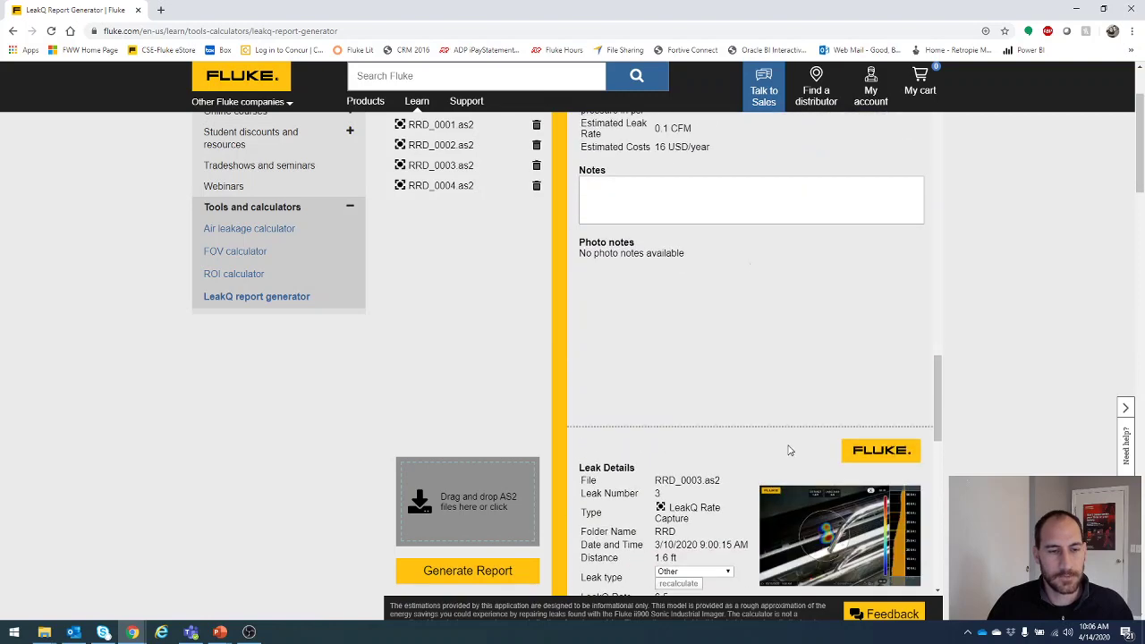
Generate the leak report and choose Save as PDF as the print destination
left_click(475, 572)
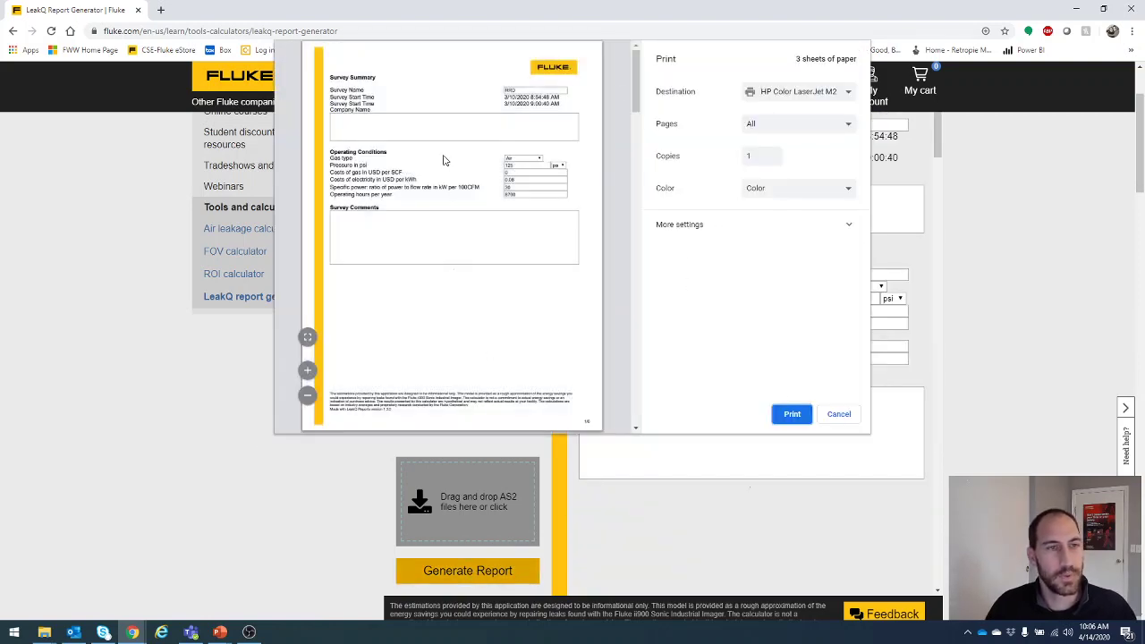
scroll(443, 160, "down", 5)
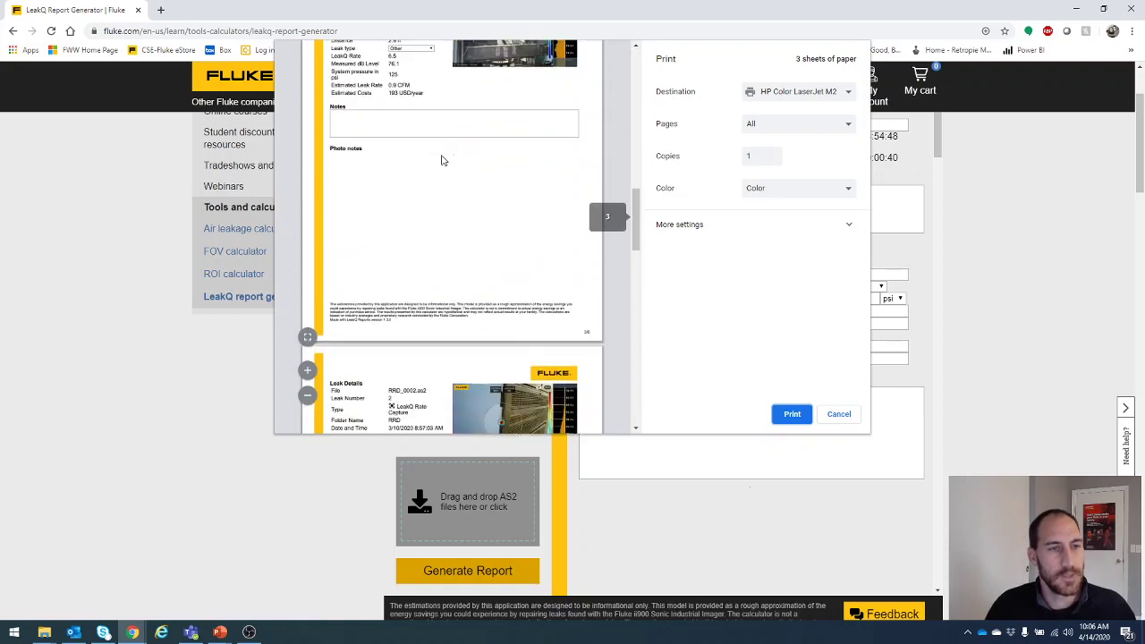
scroll(443, 165, "up", 3)
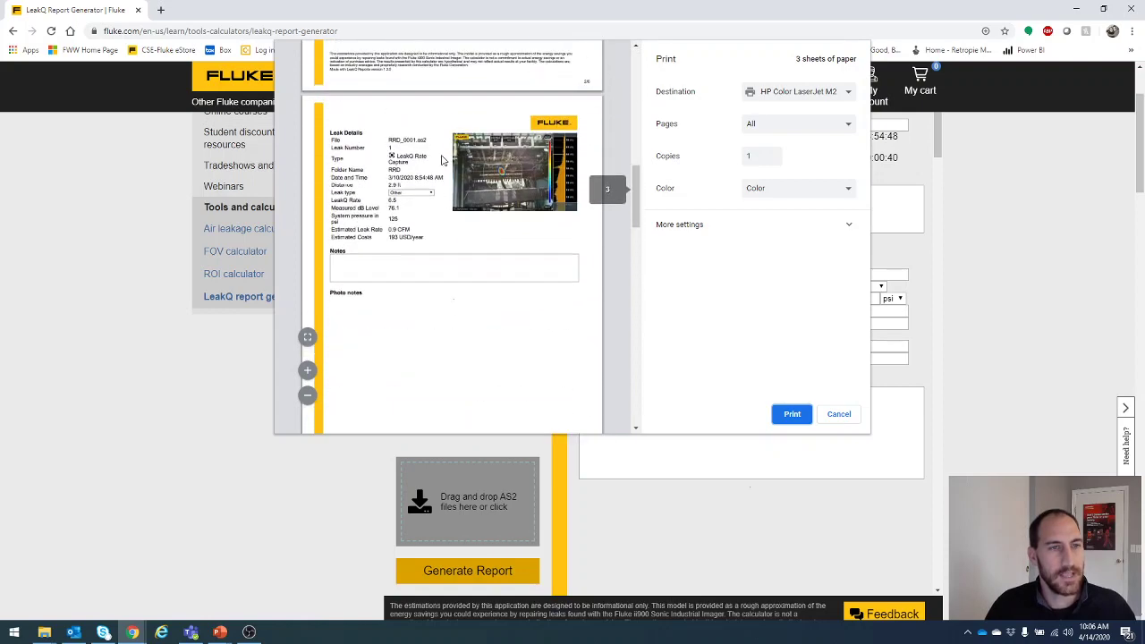
left_click(846, 95)
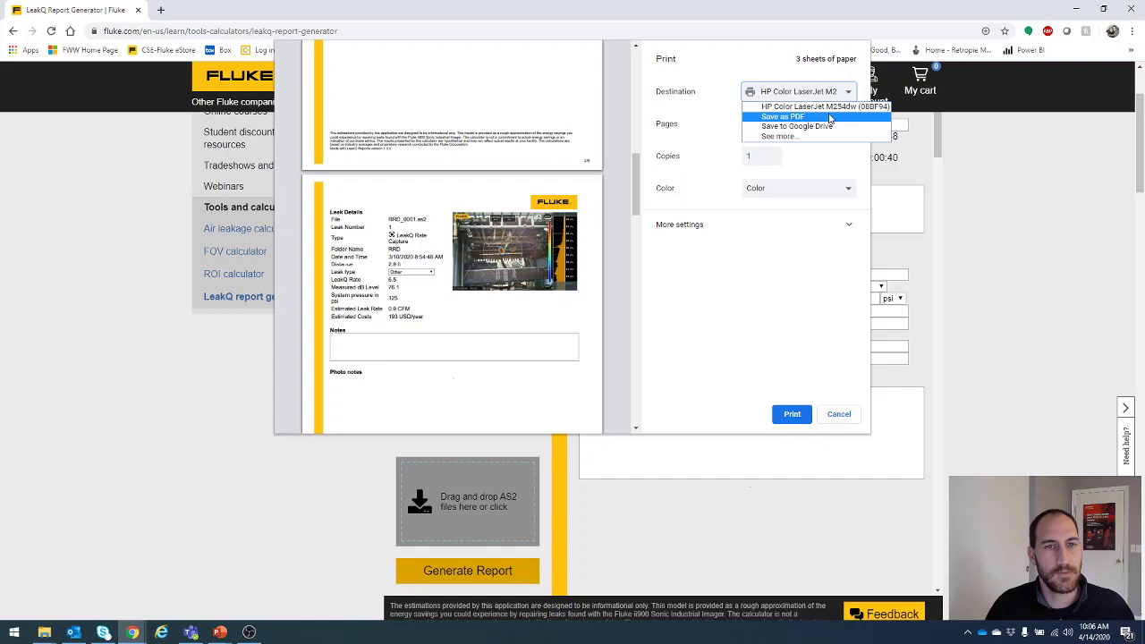
left_click(831, 119)
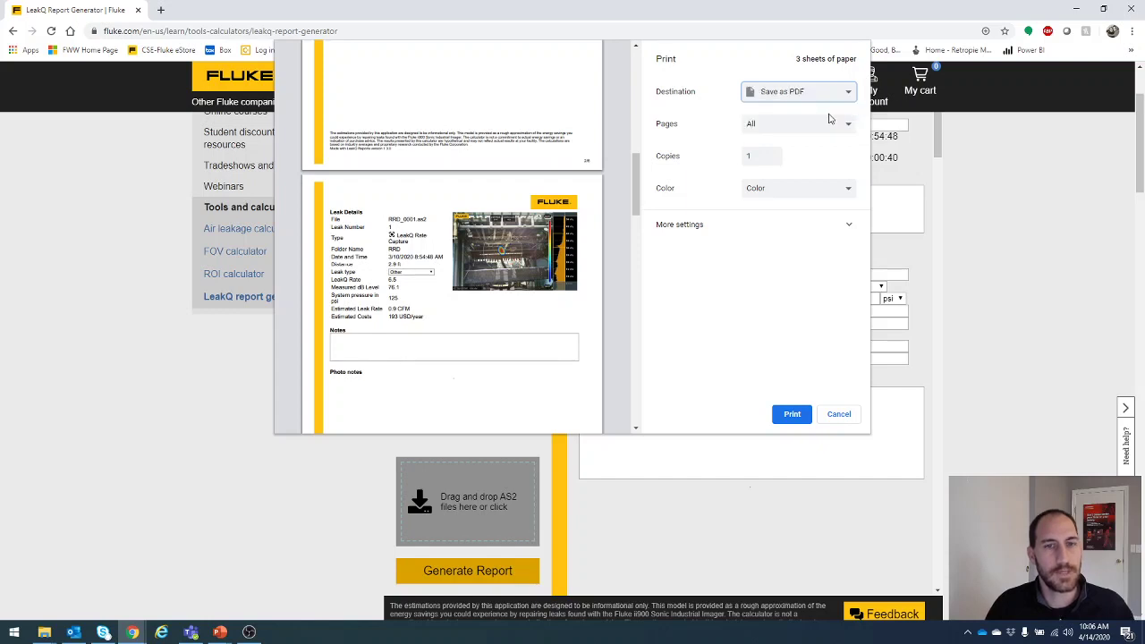
Save the report PDF into the Desktop's ii900 test folder
scroll(547, 268, "up", 5)
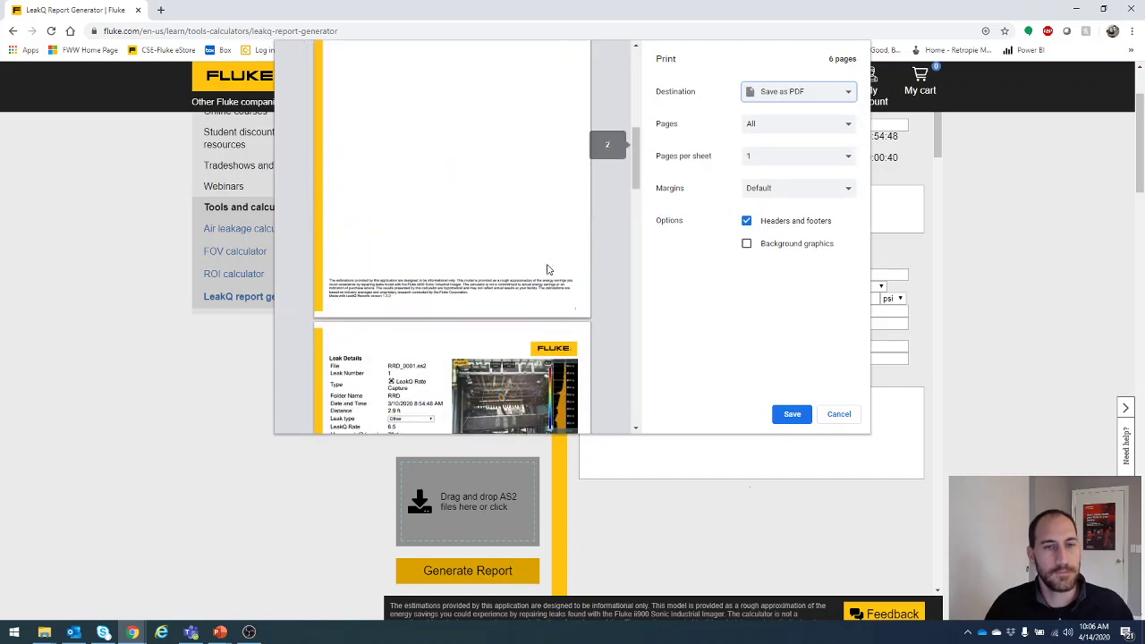
left_click(792, 414)
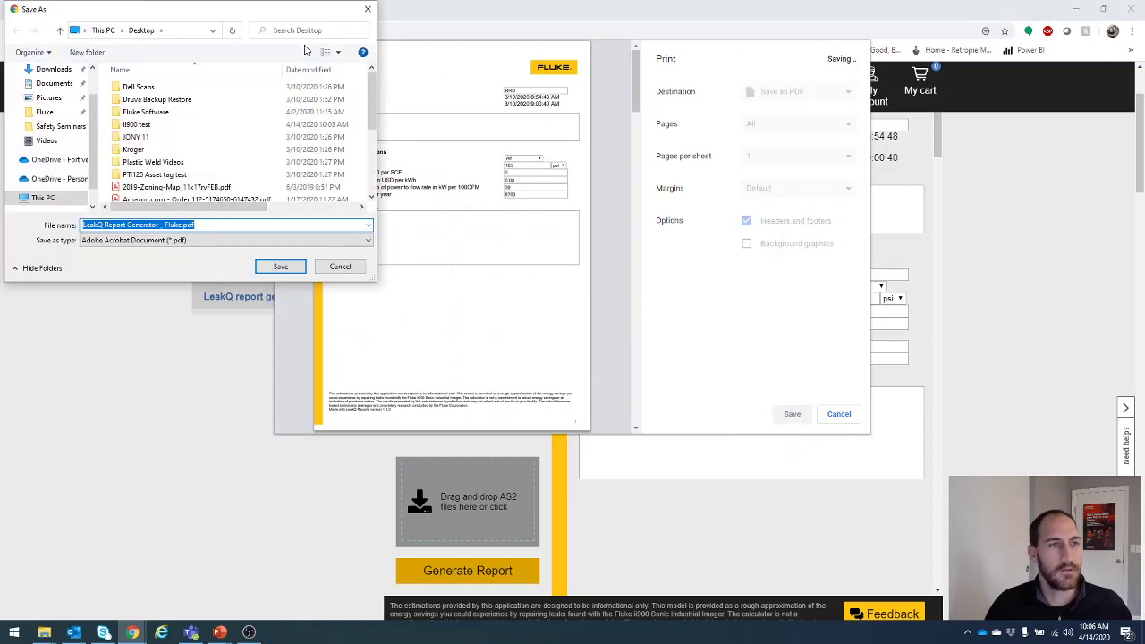
left_click_drag(283, 16, 645, 101)
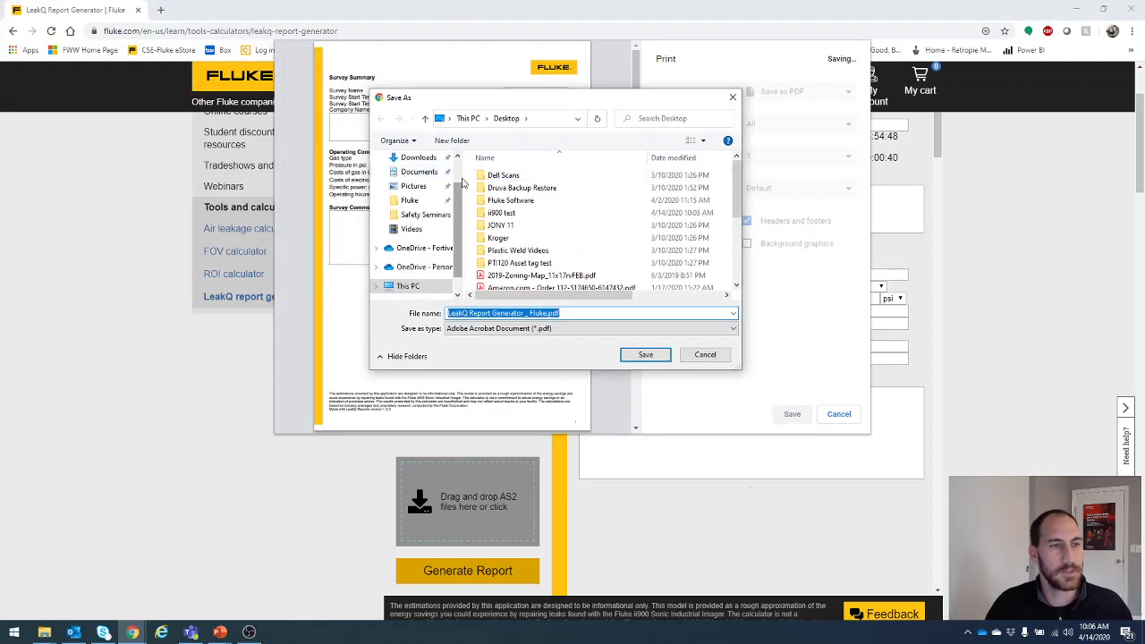
scroll(460, 168, "up", 1)
left_click(412, 181)
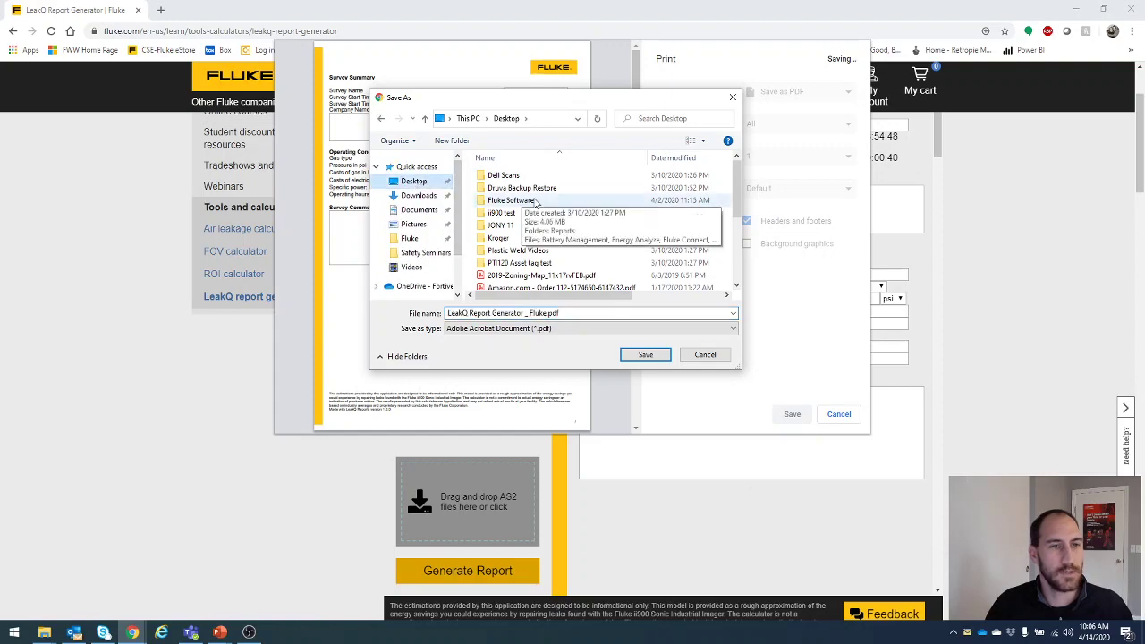
double_click(513, 216)
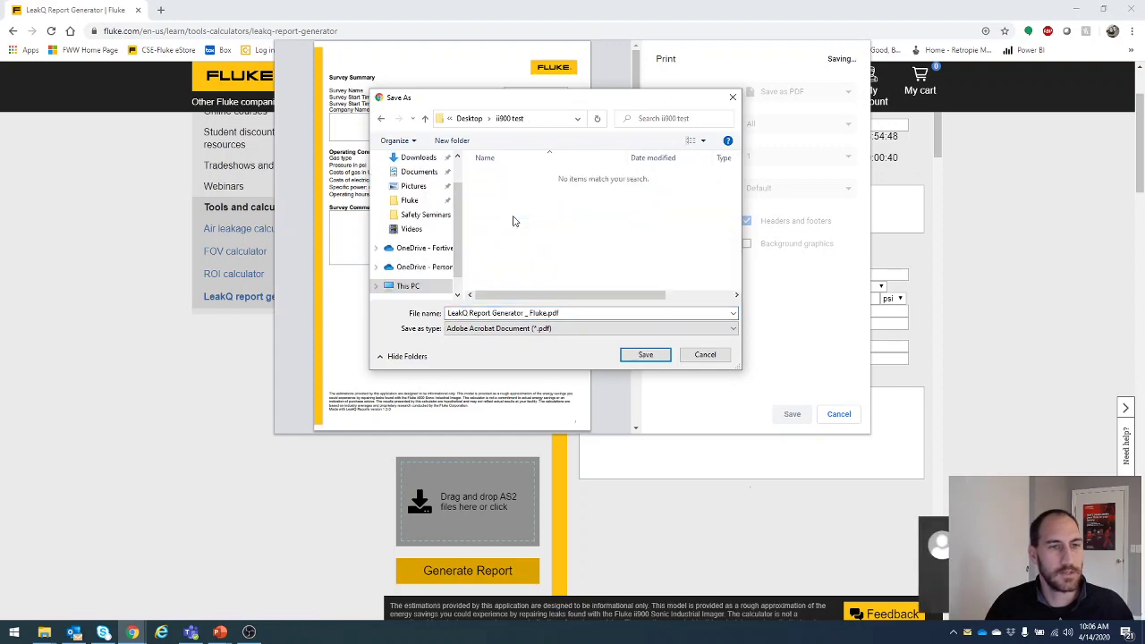
left_click(646, 355)
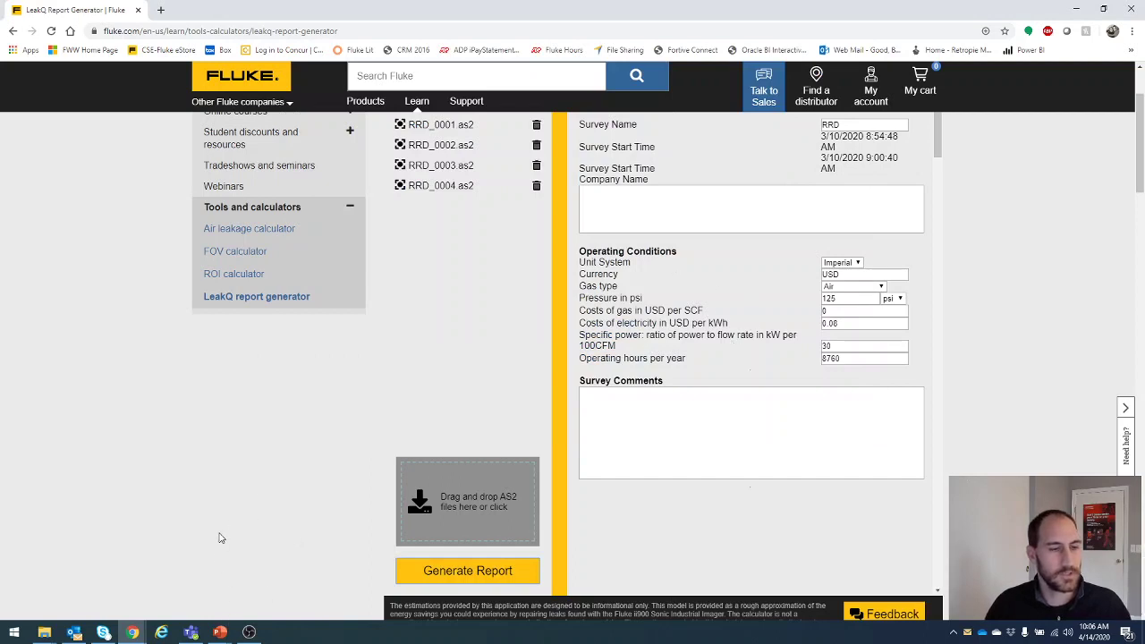
left_click(1073, 9)
Open 'LeakQ Report Generator _ Fluke.pdf', zoom out to 125% and scroll to the leaks summary
left_click(726, 228)
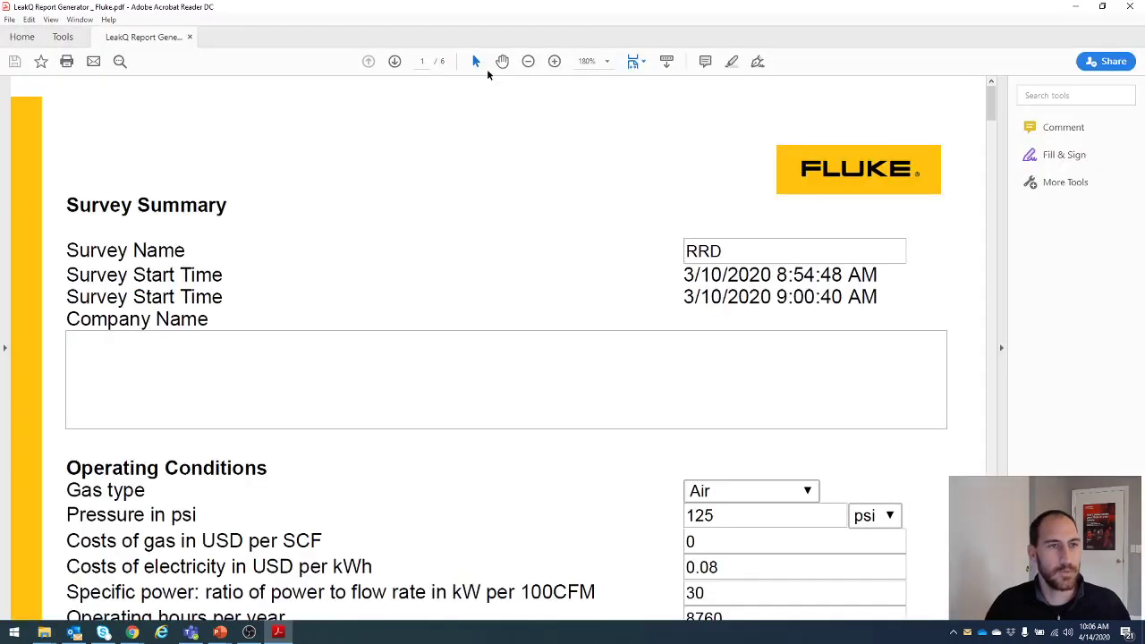
left_click(528, 61)
left_click(527, 61)
scroll(530, 297, "down", 10)
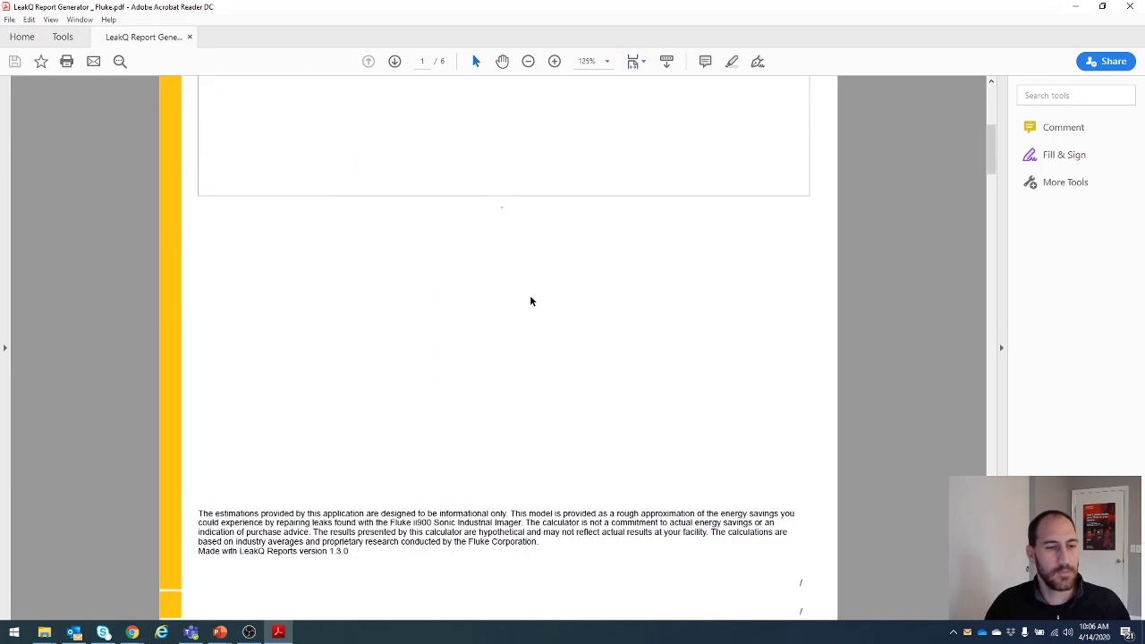
scroll(531, 298, "down", 5)
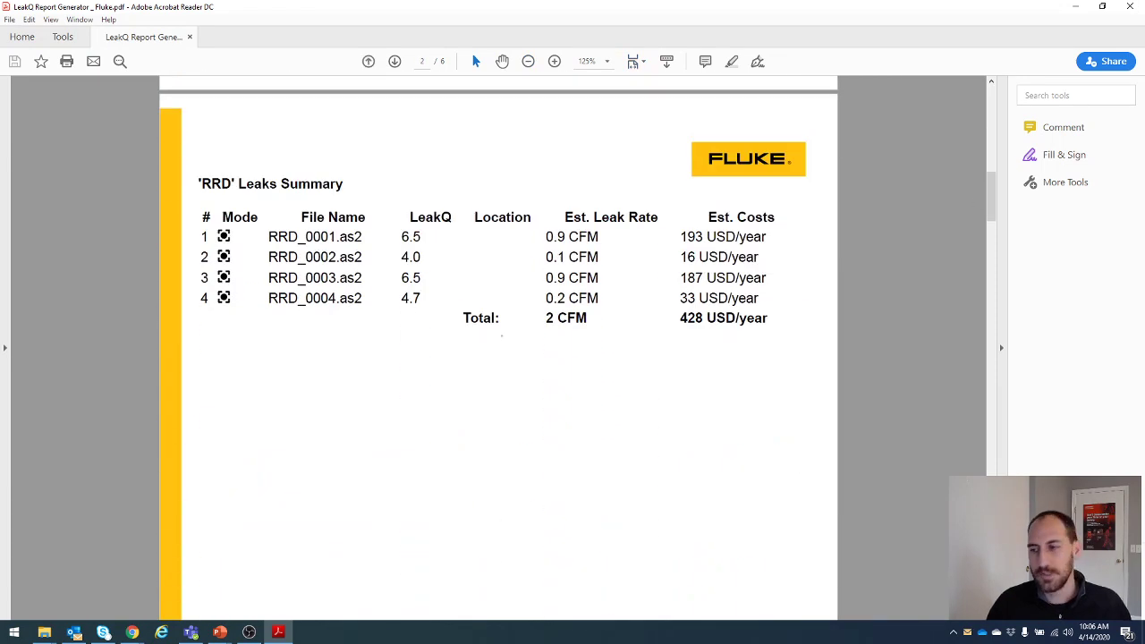